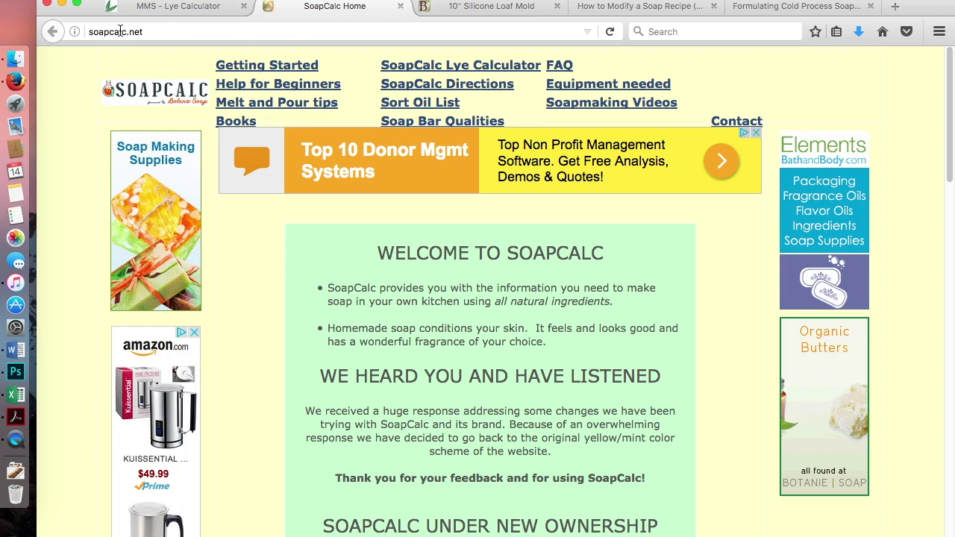
Step: Open SoapCalc's Lye Calculator form from the home page header link
left_click(146, 31)
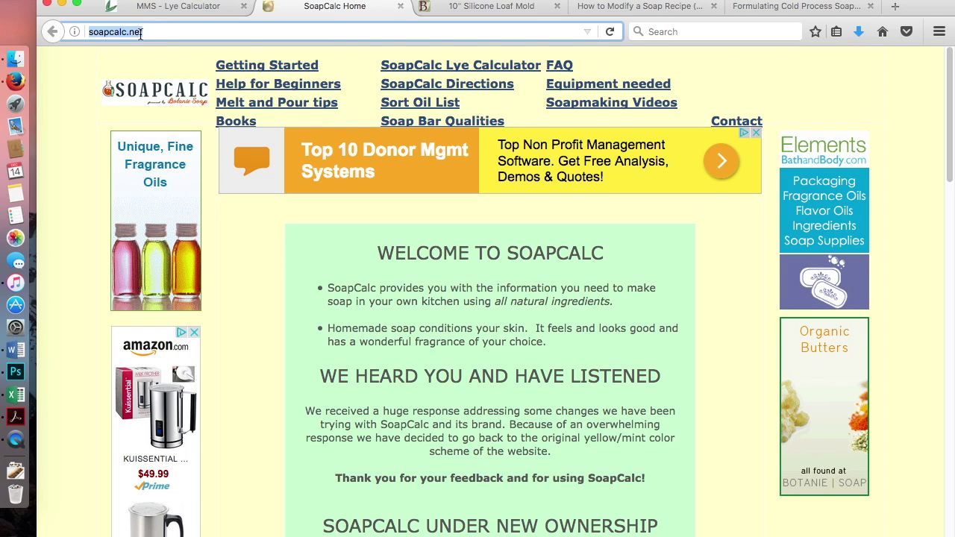
left_click(409, 67)
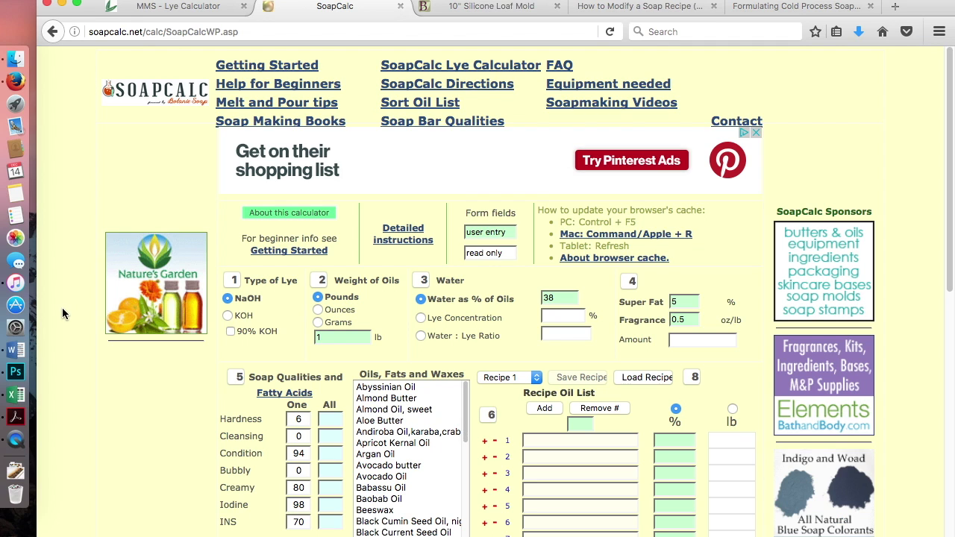
scroll(62, 307, "down", 5)
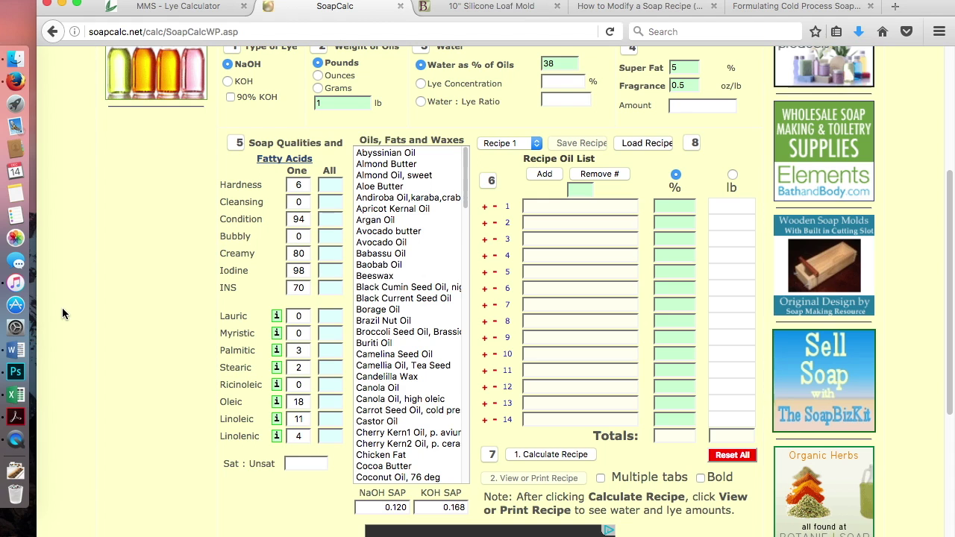
scroll(62, 308, "up", 5)
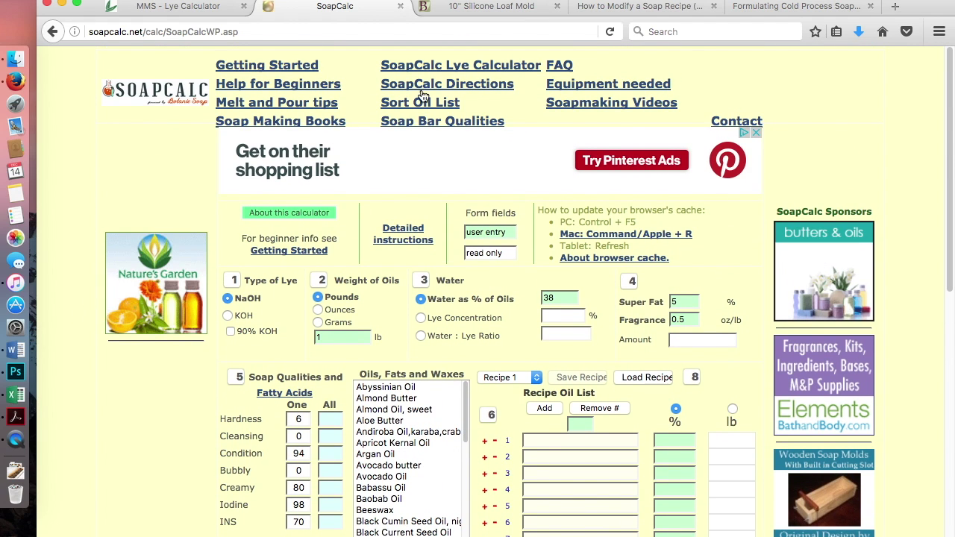
scroll(856, 347, "down", 5)
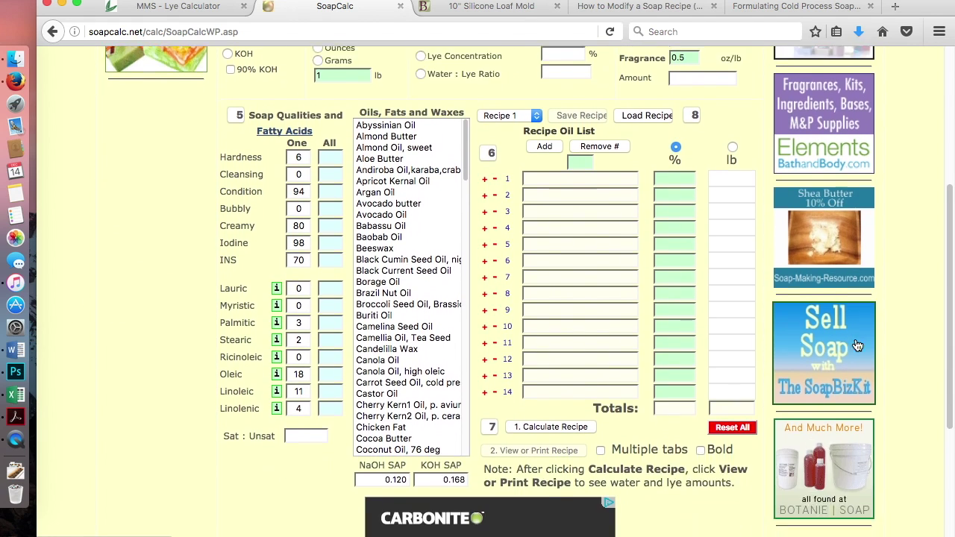
scroll(256, 283, "up", 5)
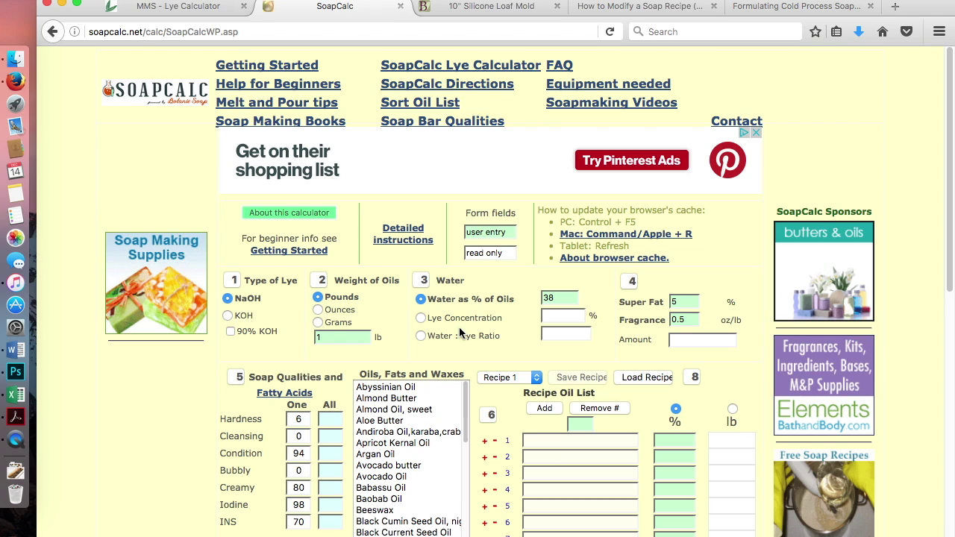
scroll(454, 329, "down", 2)
scroll(453, 326, "down", 1)
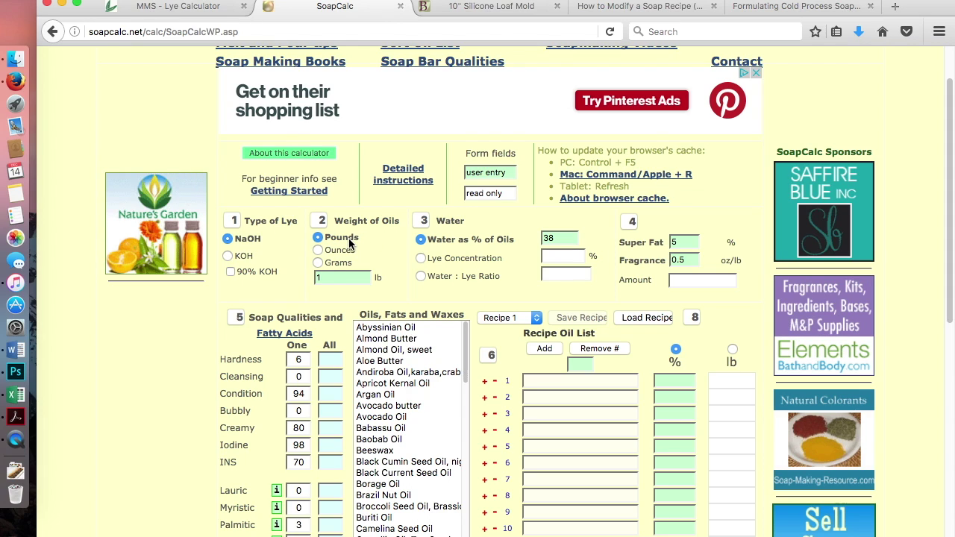
Step: Weigh the oils in ounces and base the water on a 33% lye concentration
left_click(321, 249)
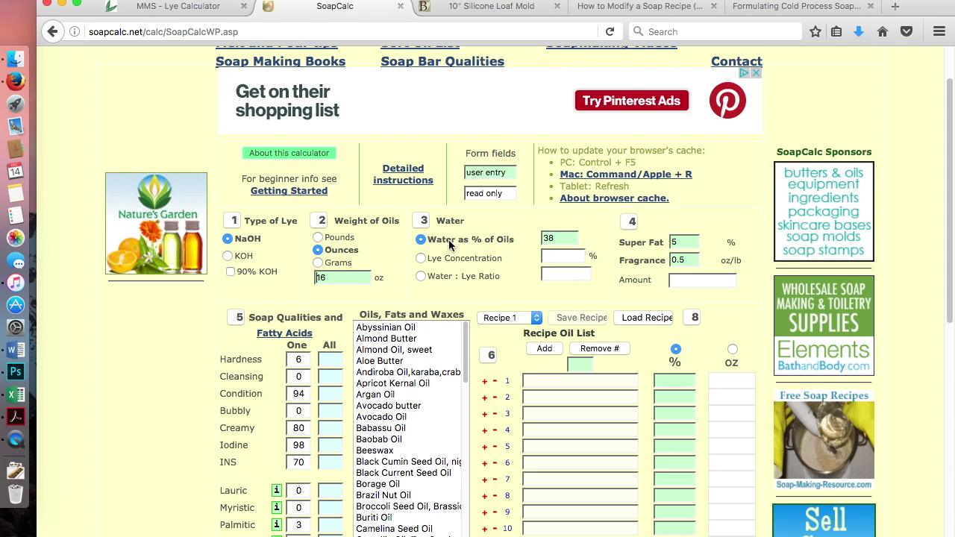
scroll(448, 239, "down", 1)
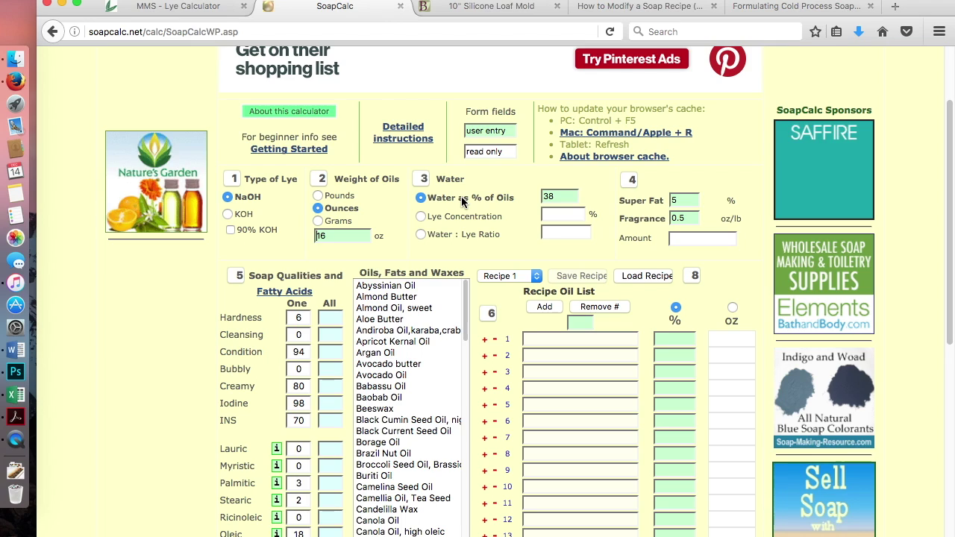
left_click(422, 217)
left_click(560, 215)
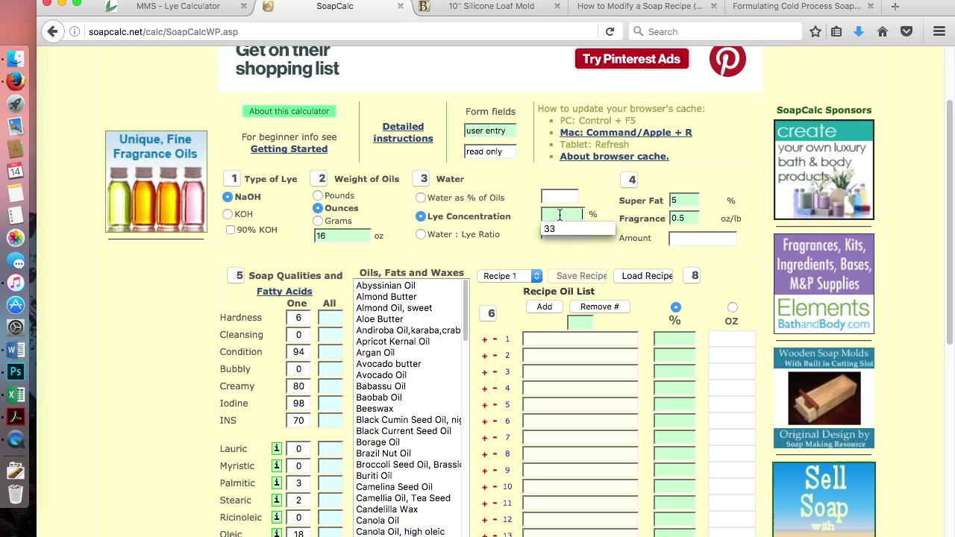
key("Down")
key("Return")
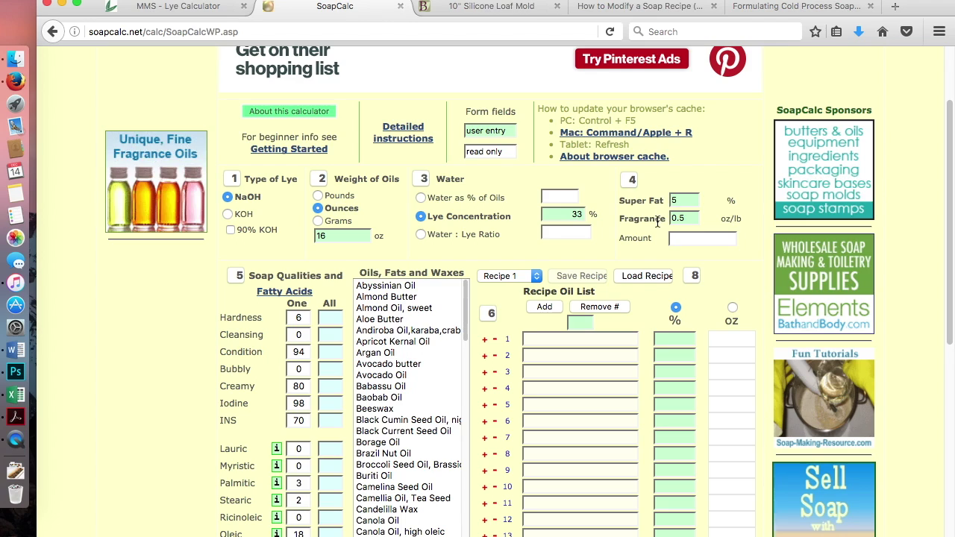
Step: Clear the 0.5 fragrance amount so the field is blank
double_click(682, 222)
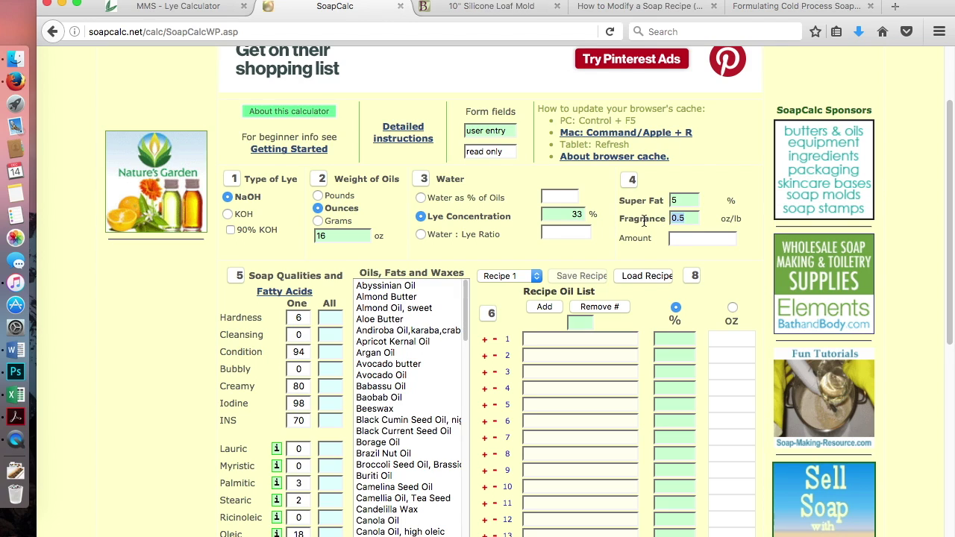
key("BackSpace")
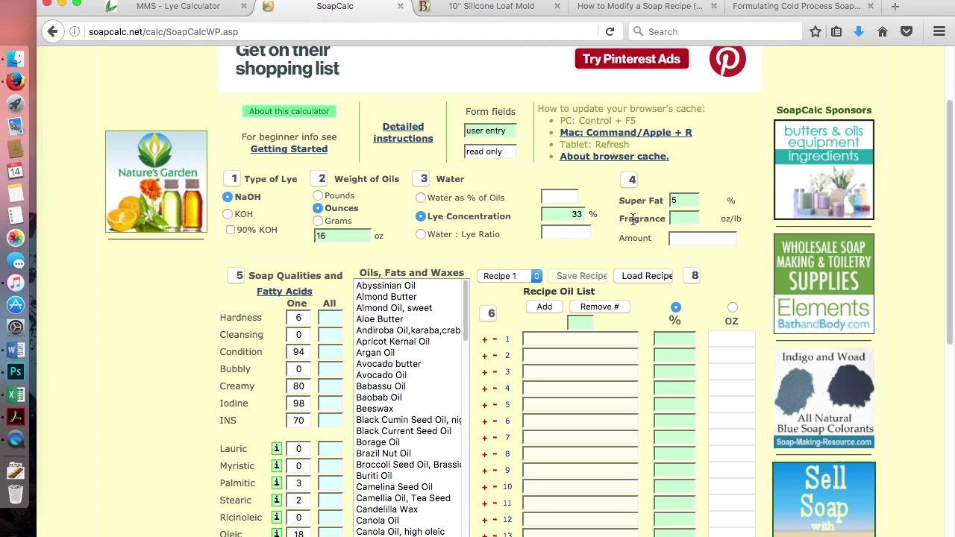
scroll(567, 222, "down", 4)
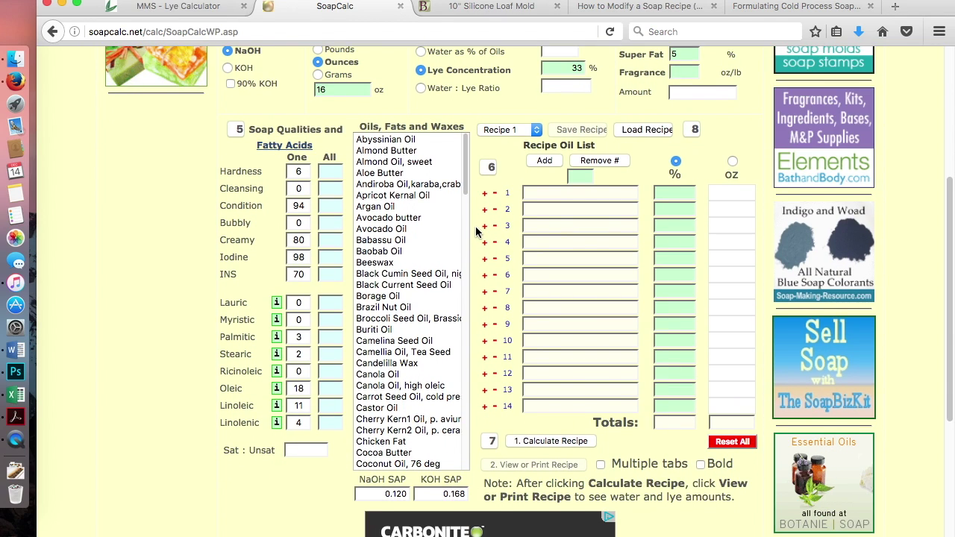
Step: Add Coconut Oil 76 deg, Olive Oil, Shea Butter, Avocado Oil and refined Rice Bran Oil to the recipe
left_click_drag(465, 176, 467, 370)
double_click(460, 220)
double_click(381, 195)
double_click(402, 340)
left_click(378, 166)
double_click(378, 165)
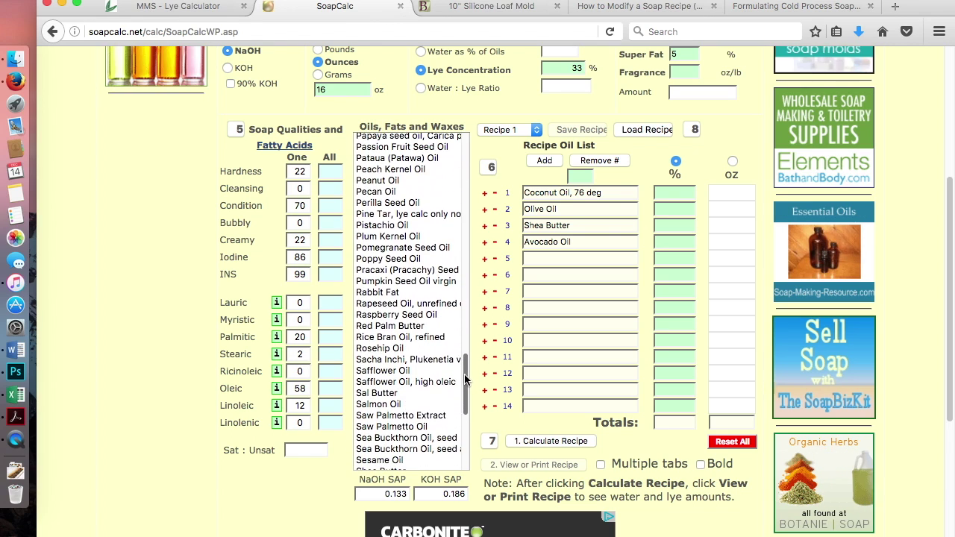
double_click(383, 338)
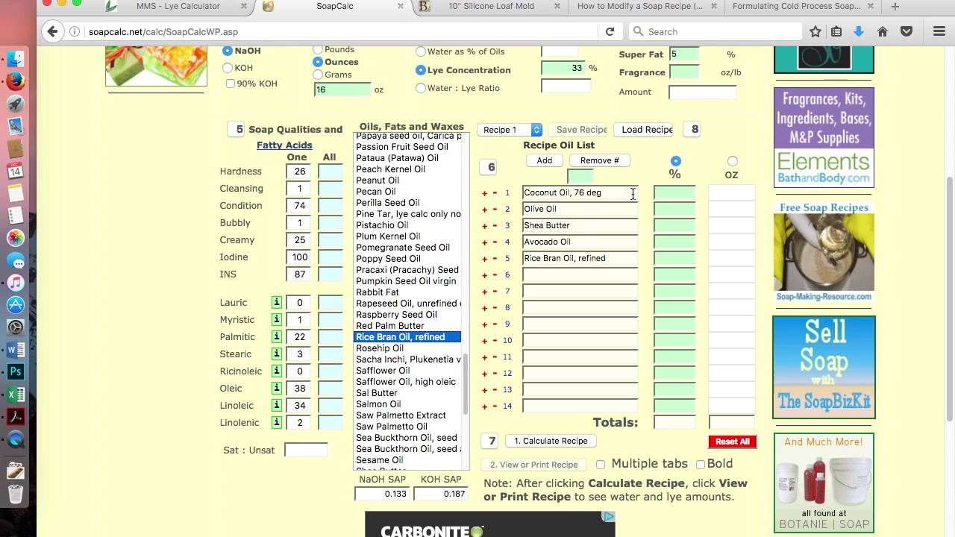
Step: Switch oil amounts to ounces and bring up the Bramble Berry silicone loaf mold page
scroll(643, 237, "up", 2)
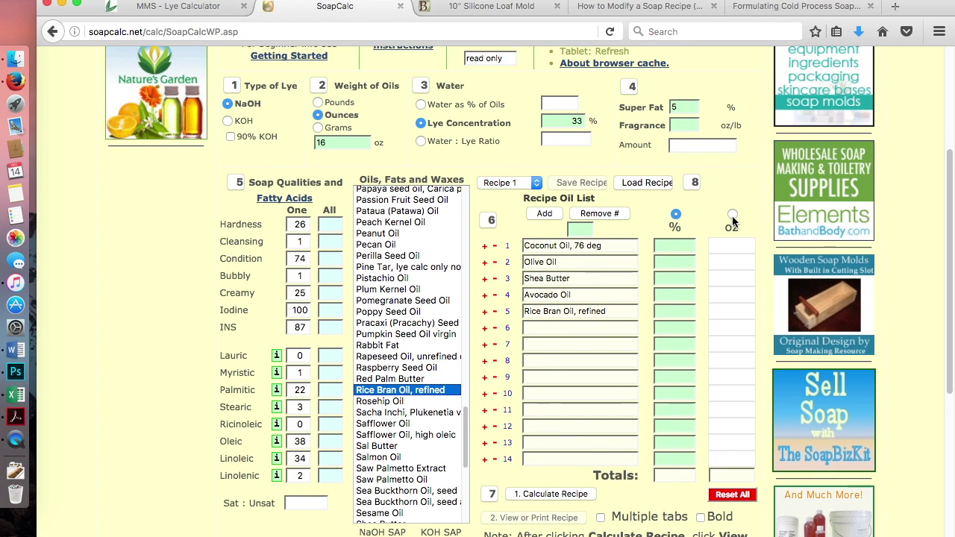
left_click(732, 217)
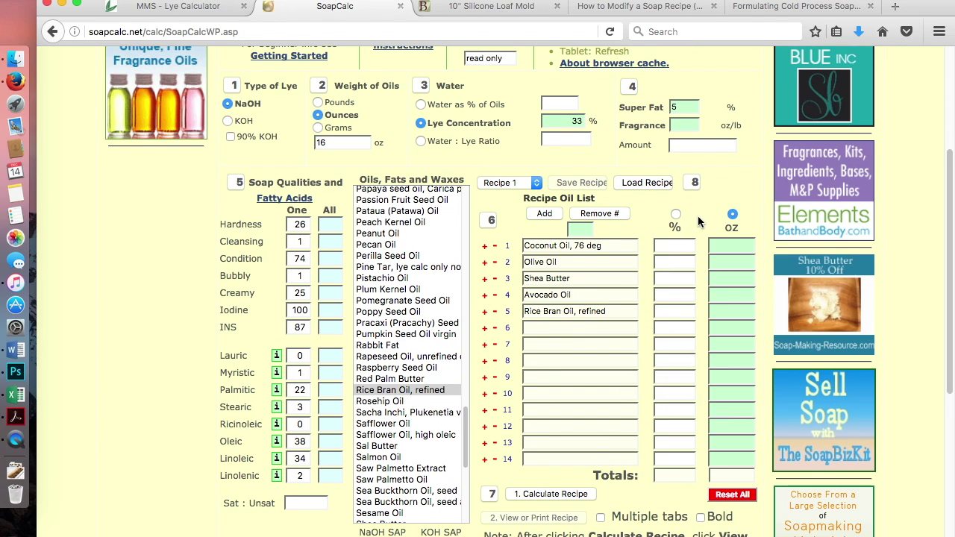
left_click(475, 11)
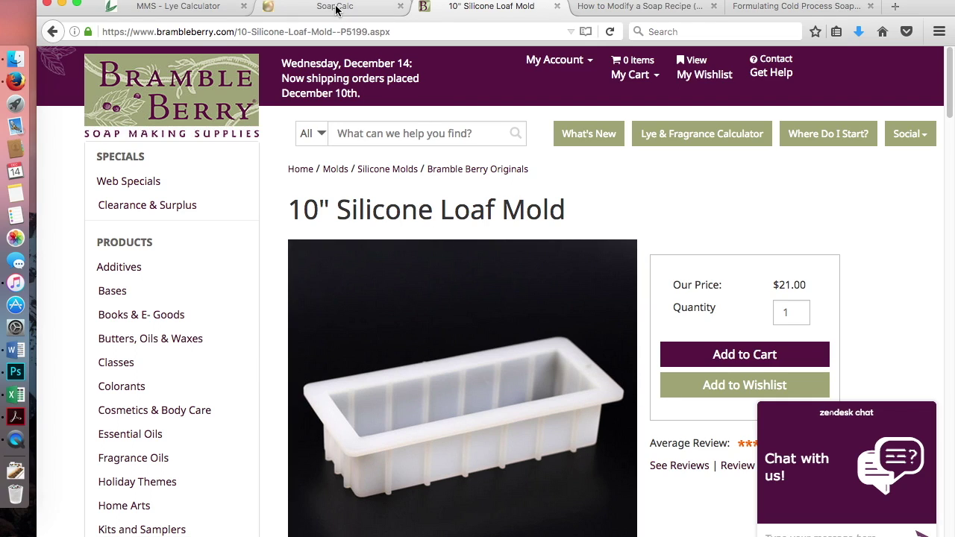
Step: Close the Bramble Berry 10" Silicone Loaf Mold page after reviewing it
left_click(557, 6)
Step: Enter coconut 10, olive 12, shea 4, rice bran 4 and avocado 2 oz, calculate, and view the printout
left_click(357, 6)
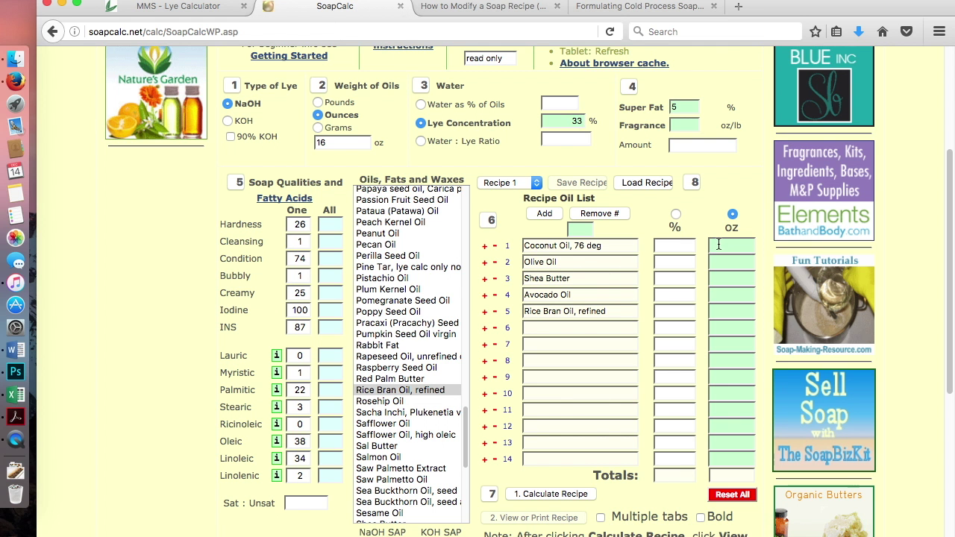
type("10")
key("Tab")
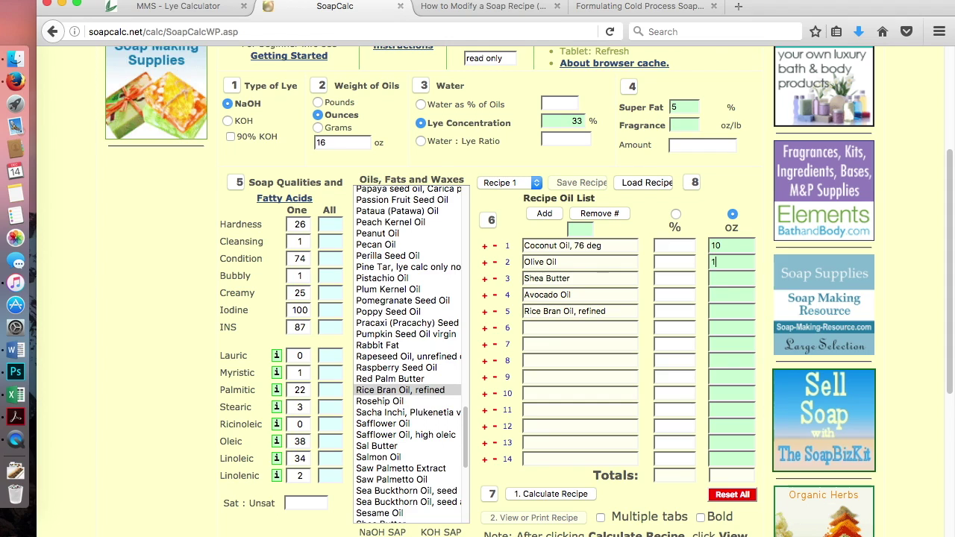
type("12")
left_click(725, 280)
type("4")
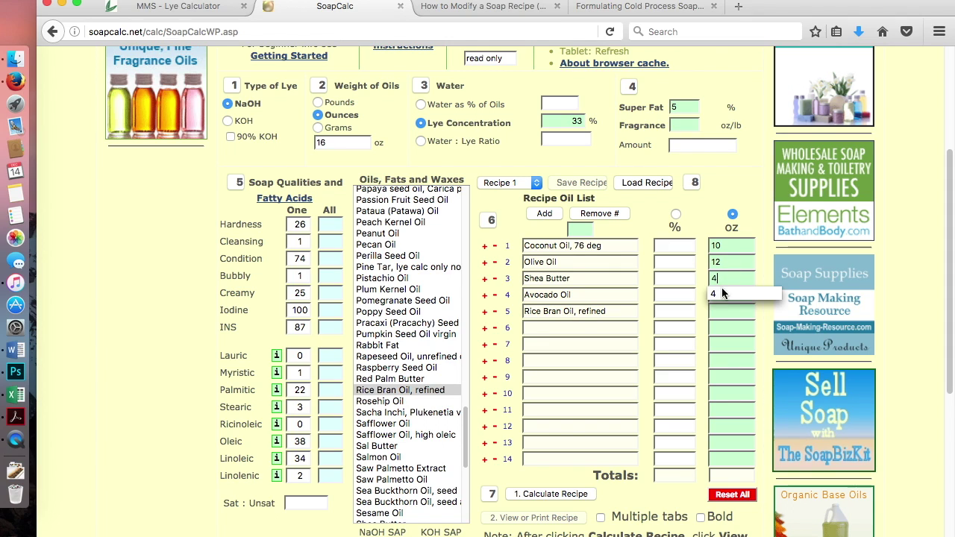
left_click(719, 310)
type("4")
left_click(719, 294)
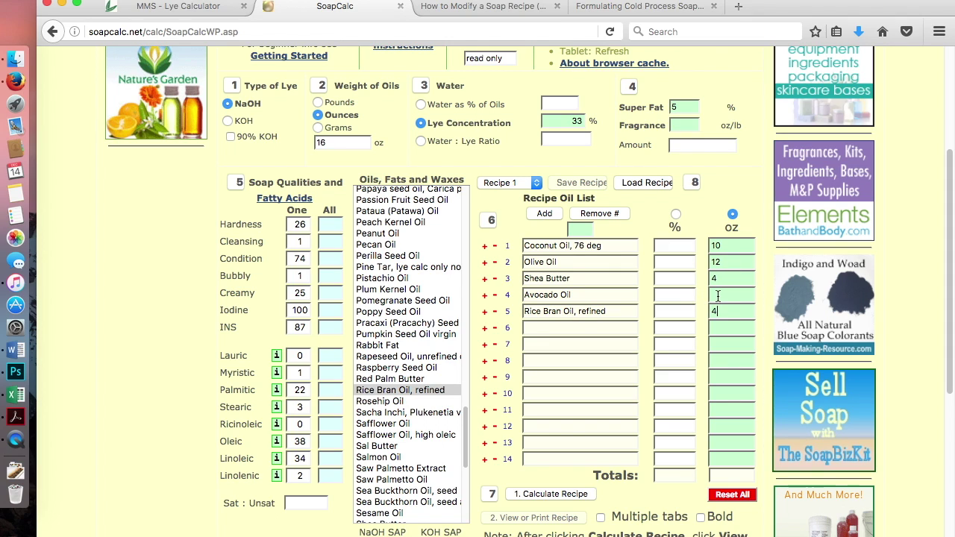
type("2")
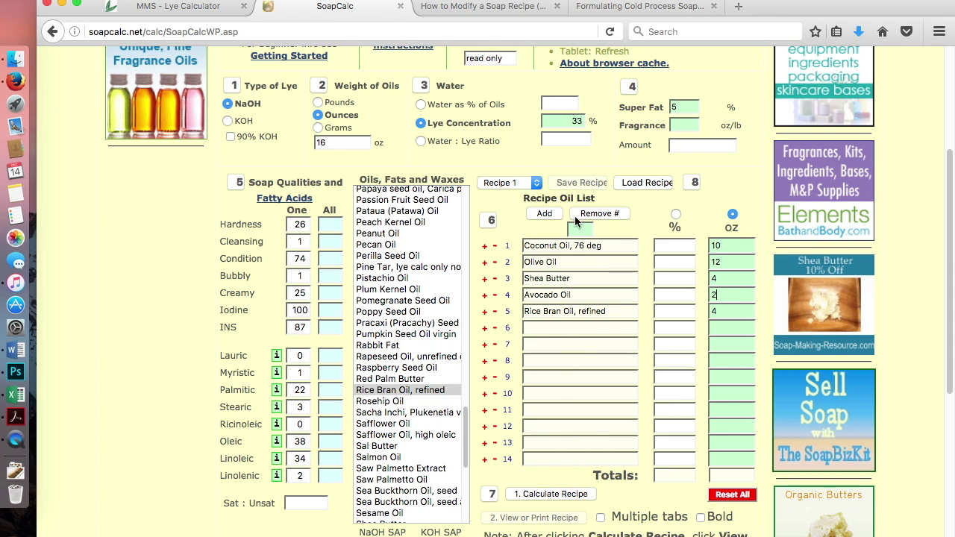
left_click(545, 495)
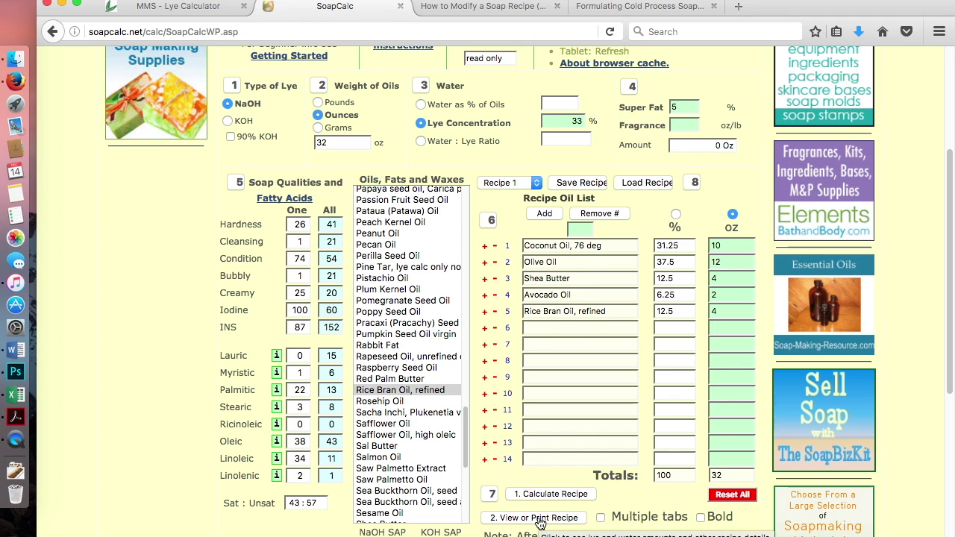
left_click(540, 523)
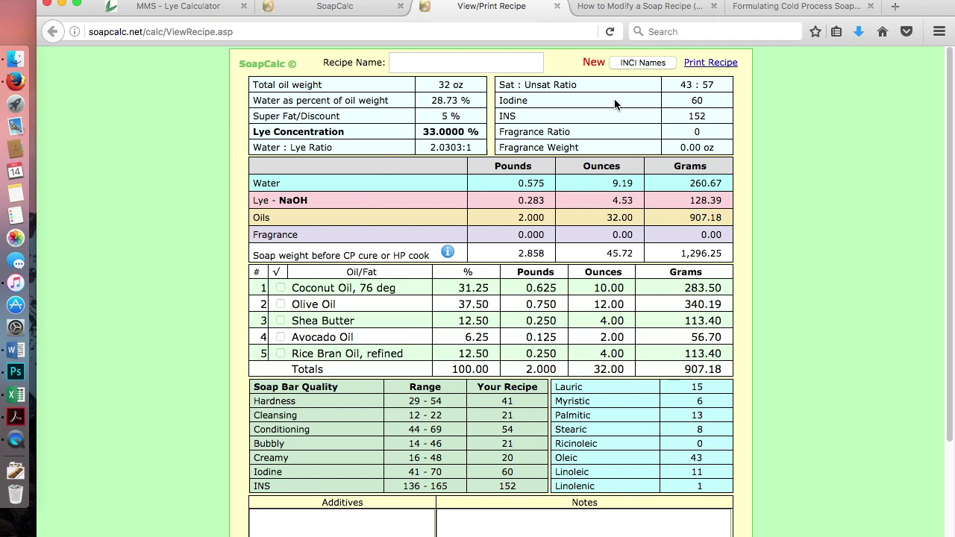
left_click_drag(466, 88, 425, 88)
left_click(448, 115)
left_click_drag(426, 129, 479, 150)
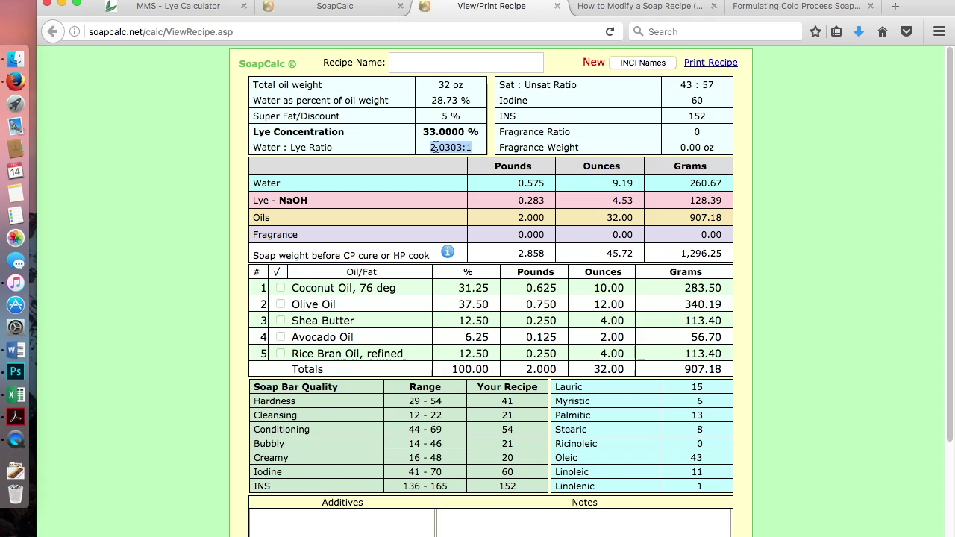
left_click(439, 148)
mouse_move(463, 147)
left_mouse_down()
mouse_move(446, 143)
mouse_move(463, 132)
left_mouse_up()
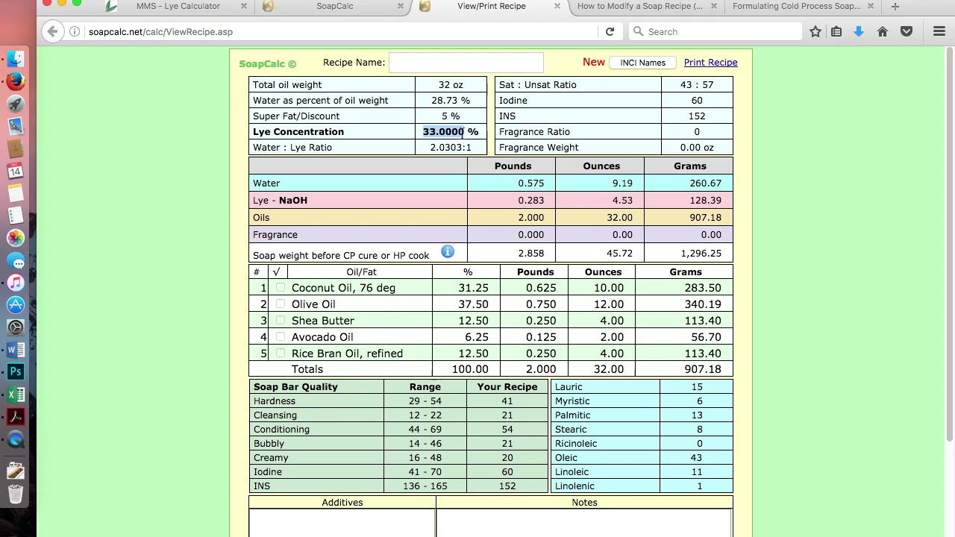
left_click(623, 132)
left_click_drag(499, 84, 723, 148)
left_click(720, 149)
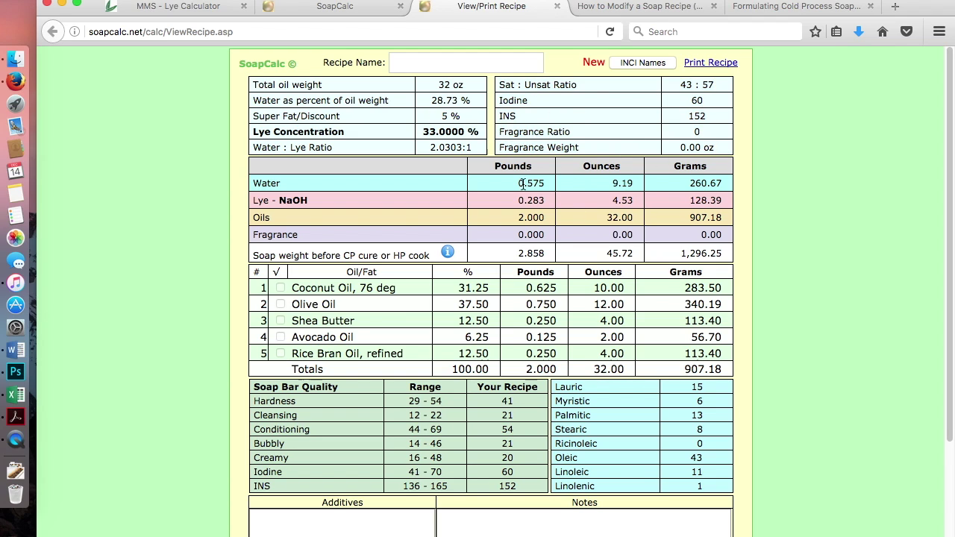
scroll(374, 273, "down", 2)
left_click_drag(260, 357, 545, 447)
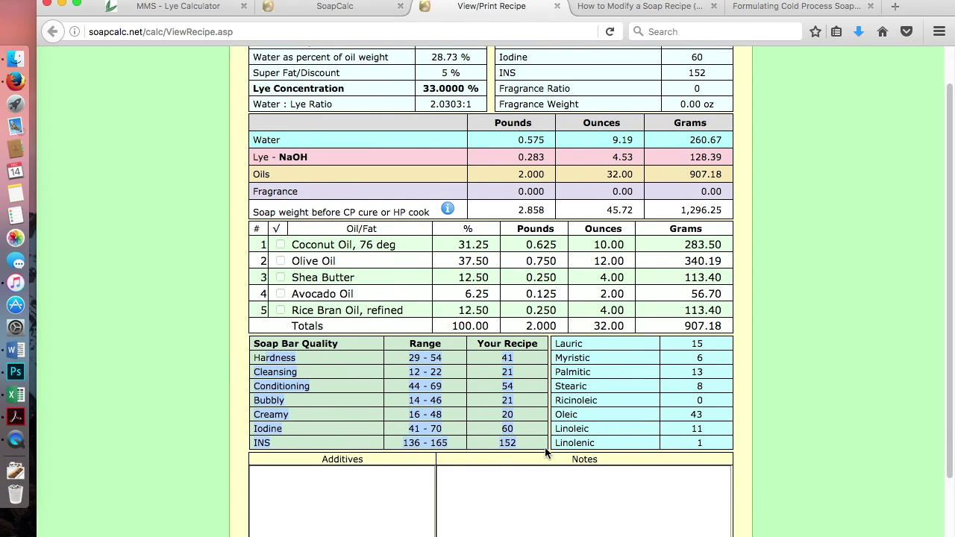
left_click_drag(553, 343, 745, 453)
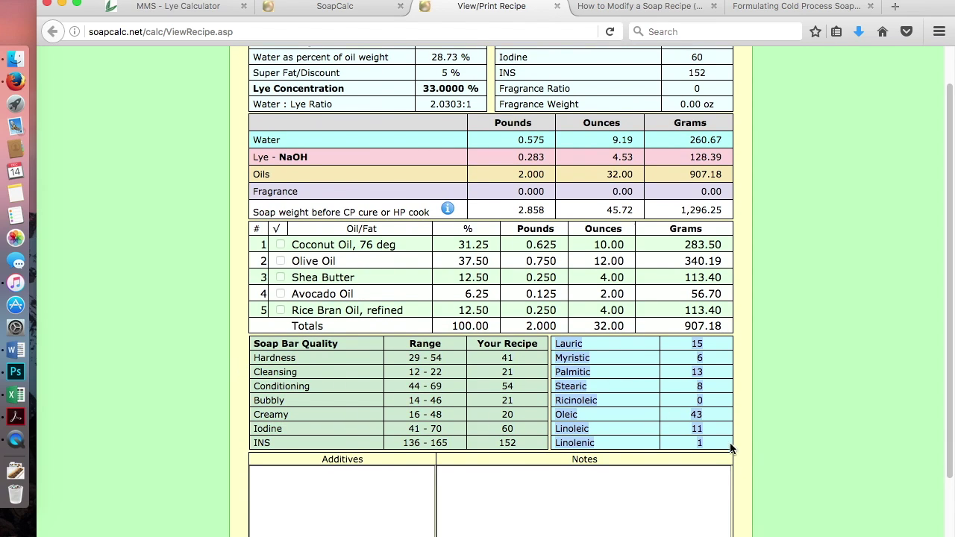
scroll(775, 342, "up", 2)
left_click(780, 332)
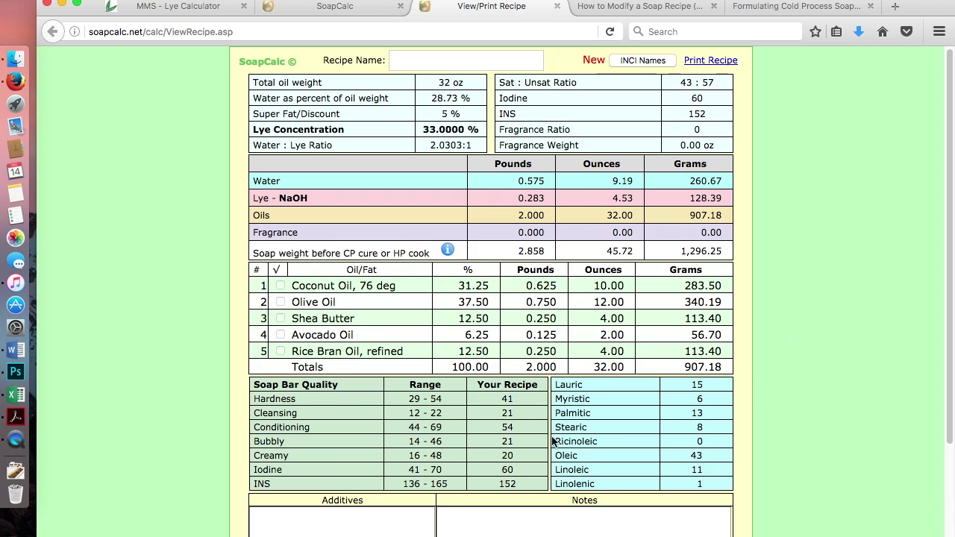
left_click_drag(255, 385, 718, 476)
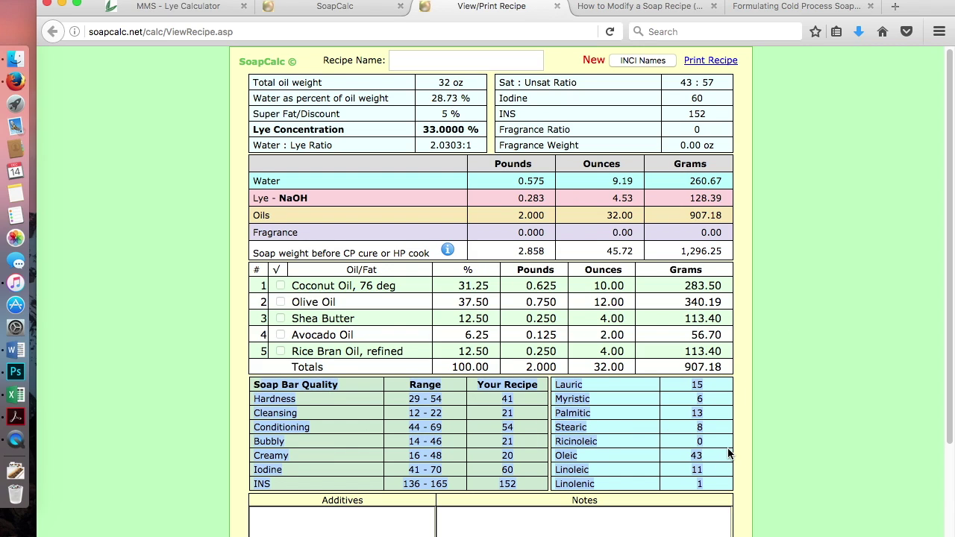
scroll(729, 453, "down", 1)
scroll(729, 453, "up", 1)
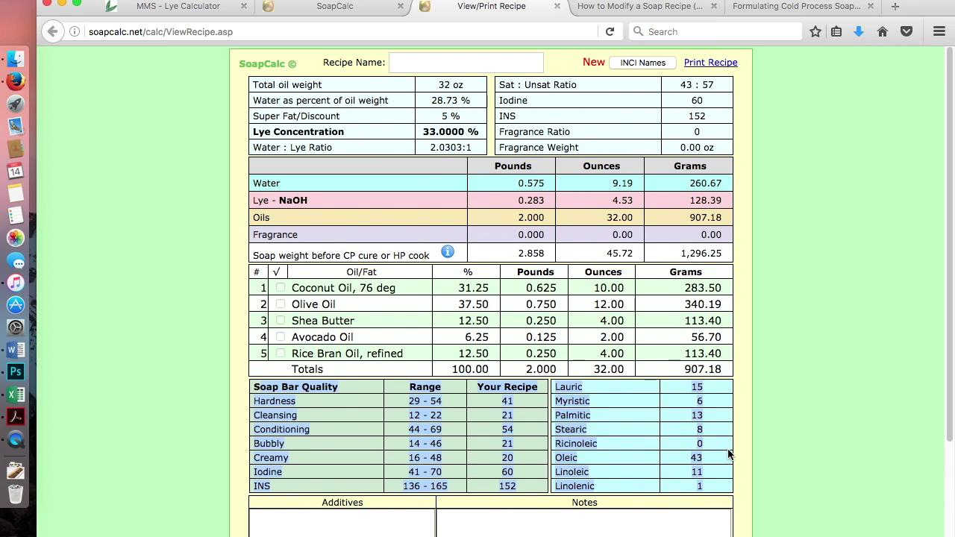
left_click(728, 445)
scroll(727, 446, "down", 4)
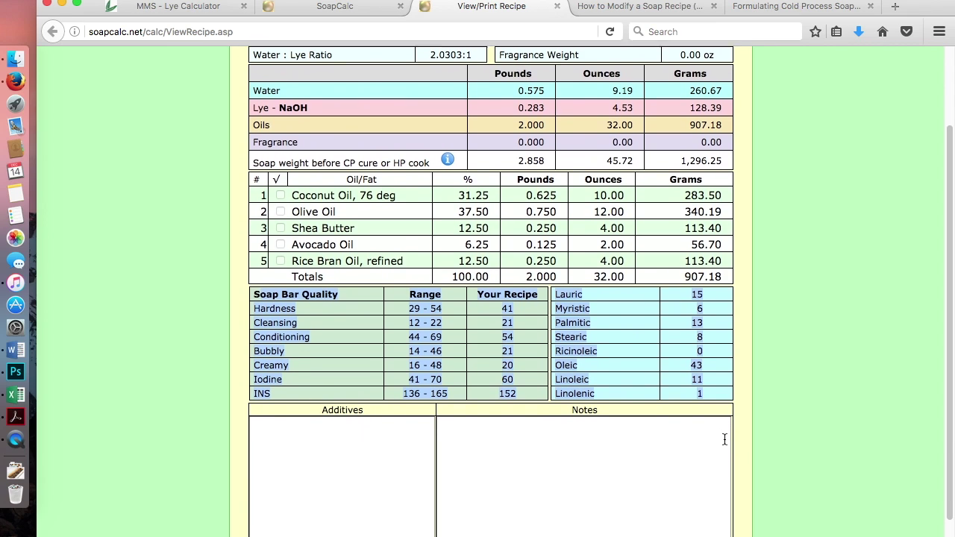
left_click_drag(259, 296, 716, 395)
left_click(714, 396)
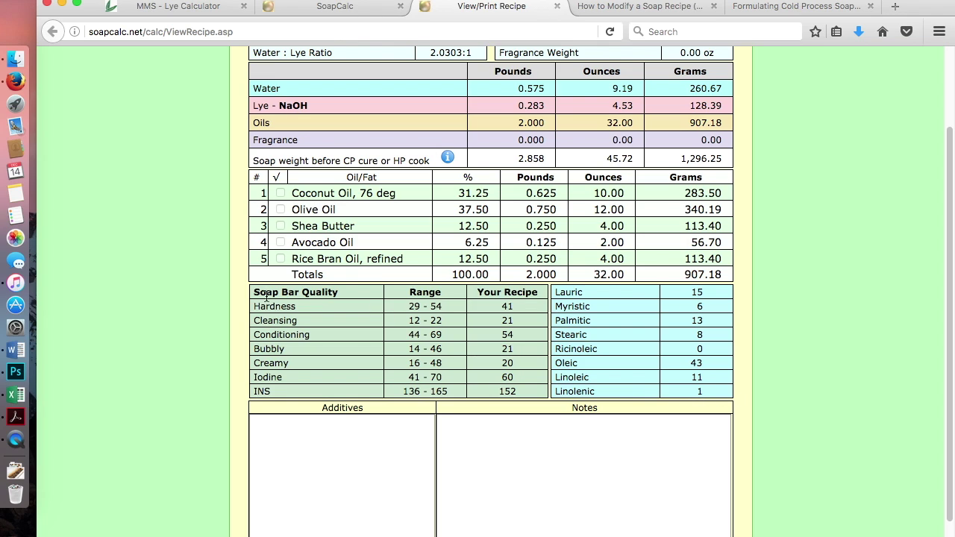
left_click_drag(255, 293, 720, 398)
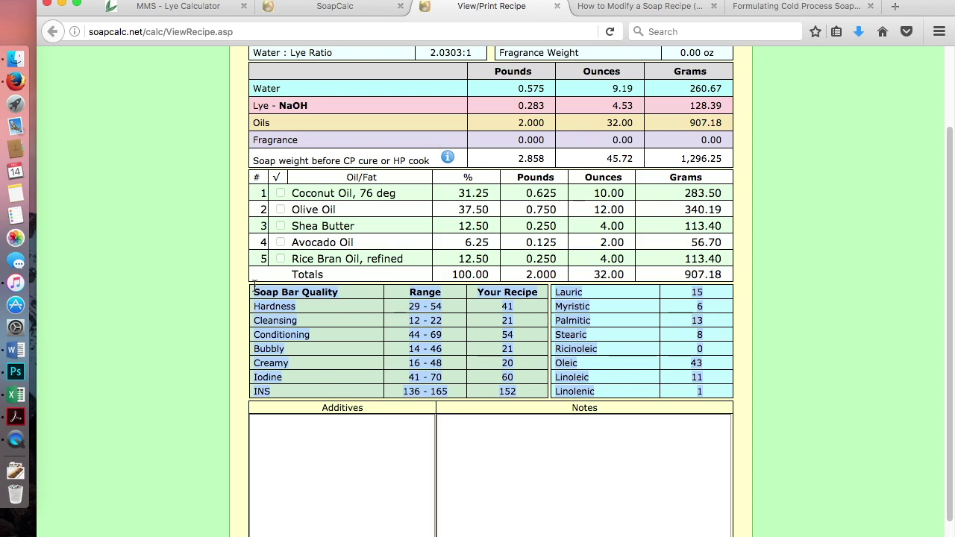
left_click(255, 290)
left_click_drag(255, 291, 710, 394)
left_click(709, 394)
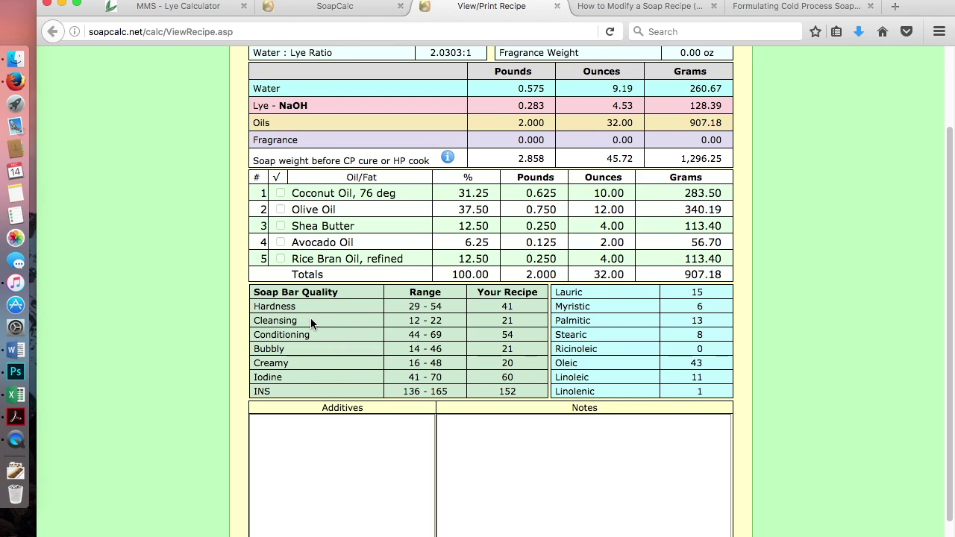
double_click(513, 321)
left_click_drag(406, 320, 443, 322)
left_click(419, 321)
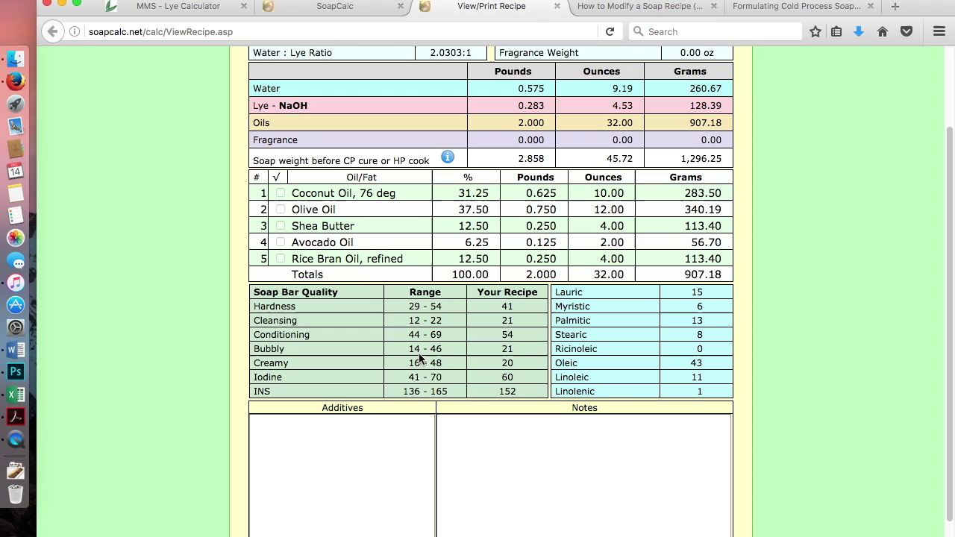
left_click_drag(255, 308, 523, 304)
left_click(522, 306)
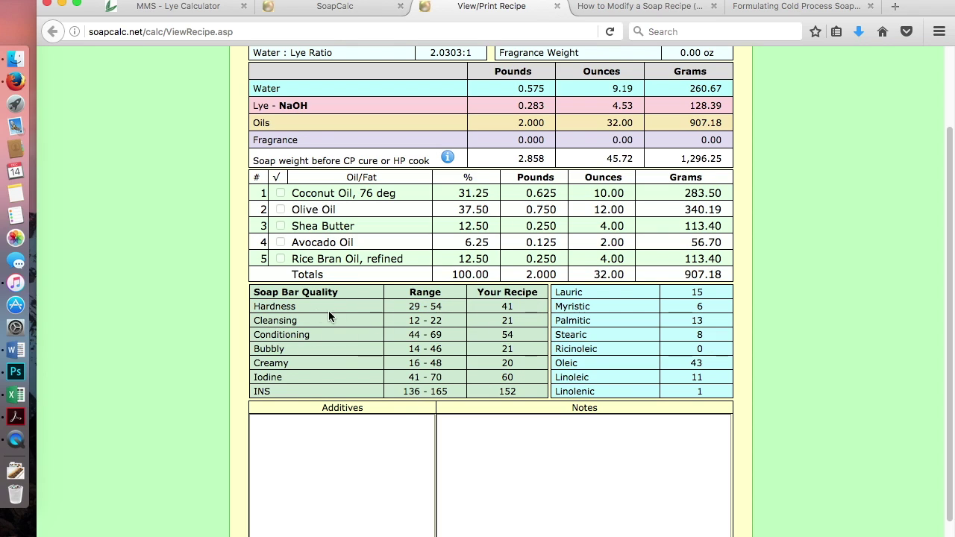
left_click_drag(253, 291, 713, 394)
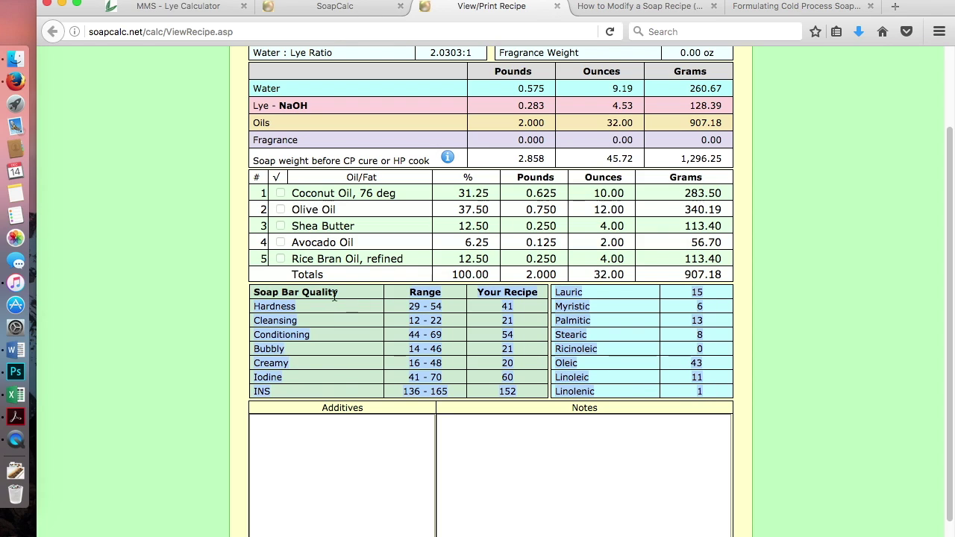
left_click_drag(255, 292, 724, 389)
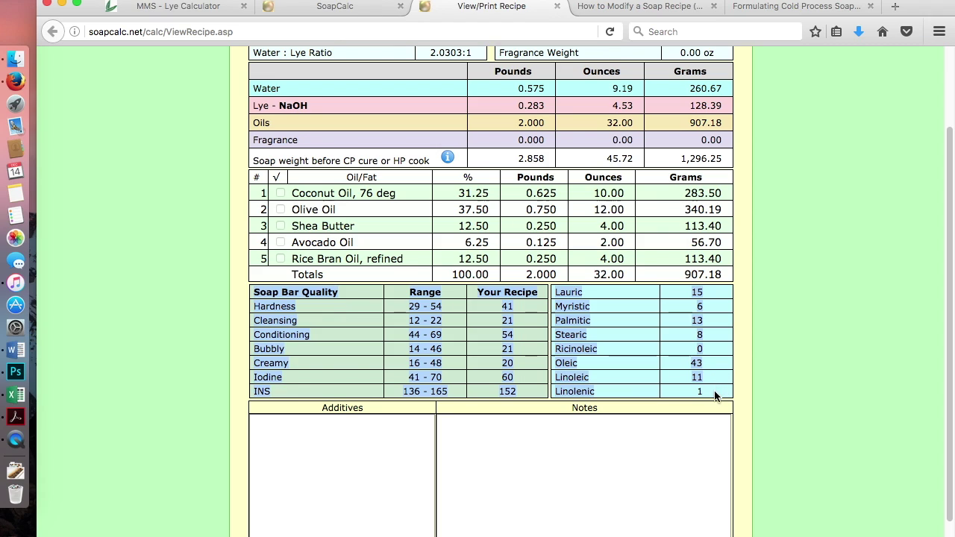
left_click(502, 342)
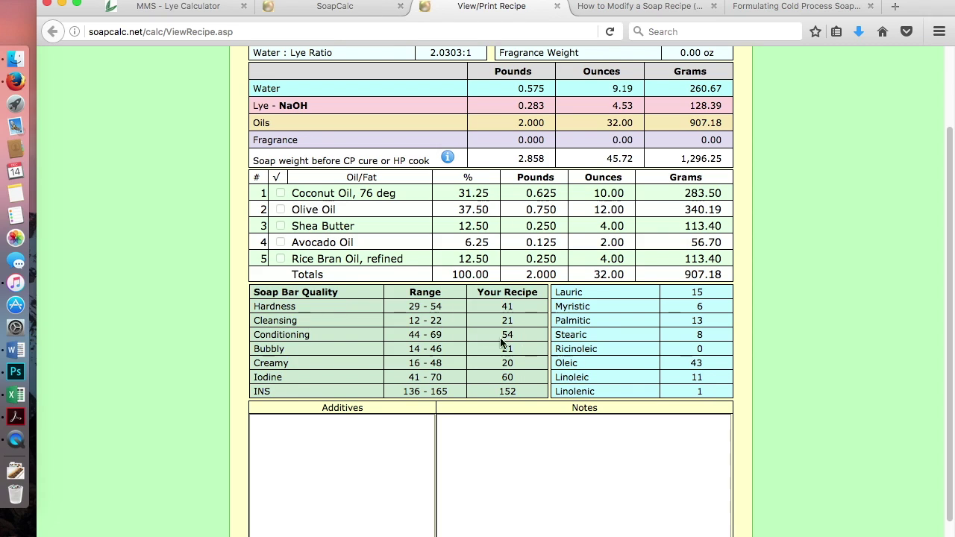
left_click(414, 324)
left_click_drag(253, 291, 527, 394)
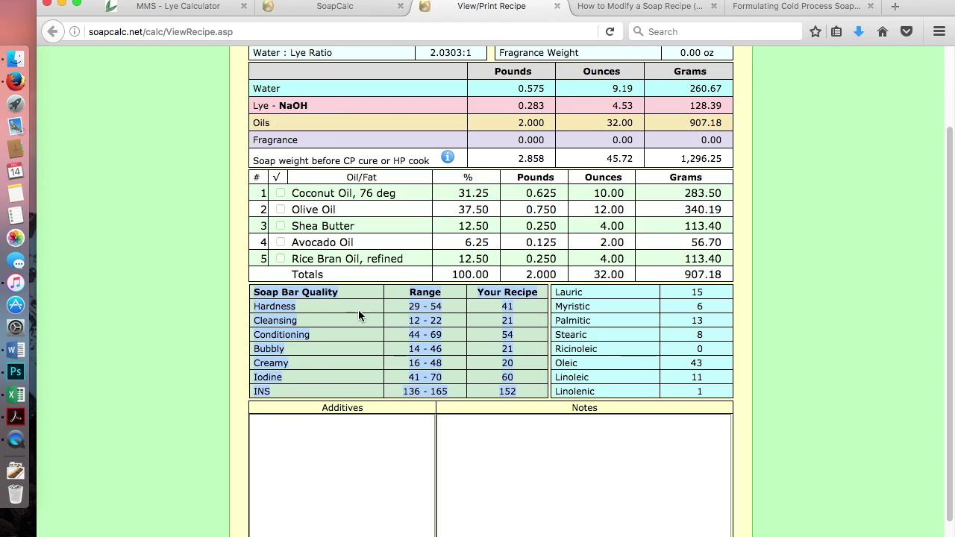
left_click_drag(406, 321, 448, 319)
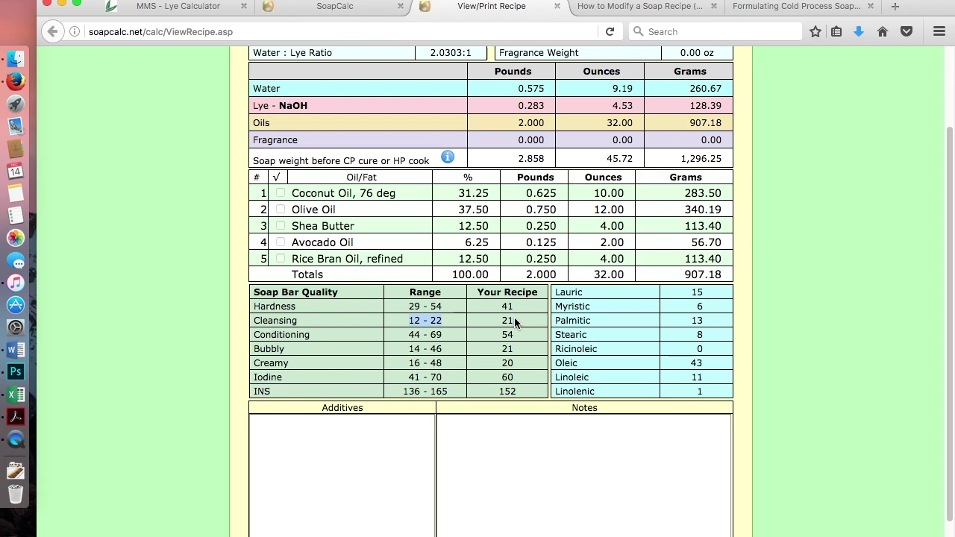
left_click_drag(514, 320, 500, 324)
mouse_move(253, 293)
left_mouse_down()
mouse_move(637, 325)
mouse_move(733, 395)
mouse_move(714, 395)
mouse_move(582, 329)
mouse_move(267, 298)
left_mouse_up()
left_click(275, 317)
scroll(329, 308, "up", 2)
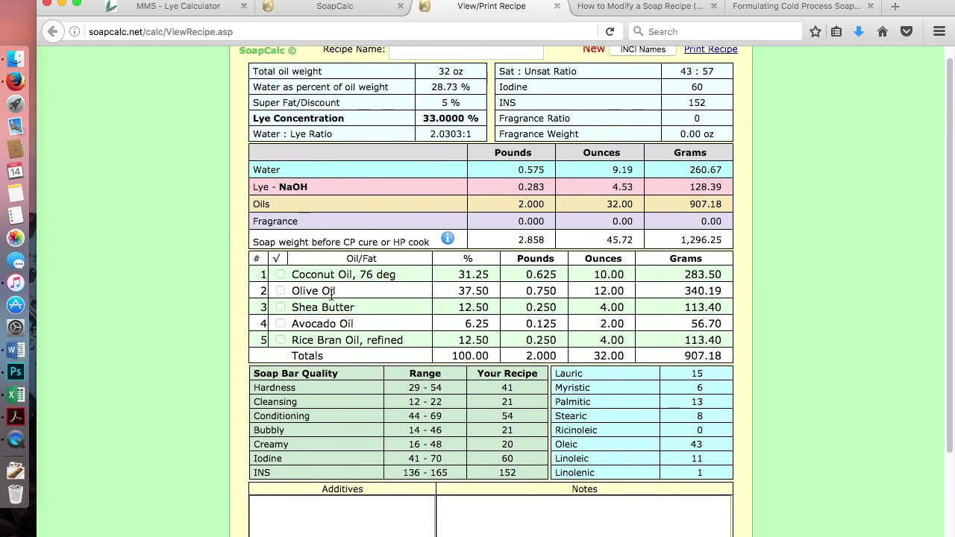
scroll(345, 299, "down", 1)
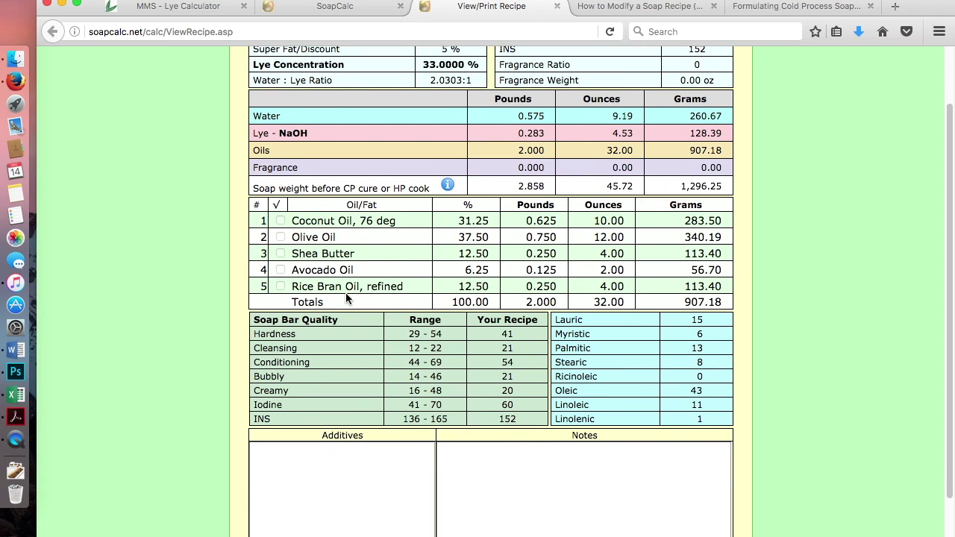
left_click_drag(253, 322, 714, 420)
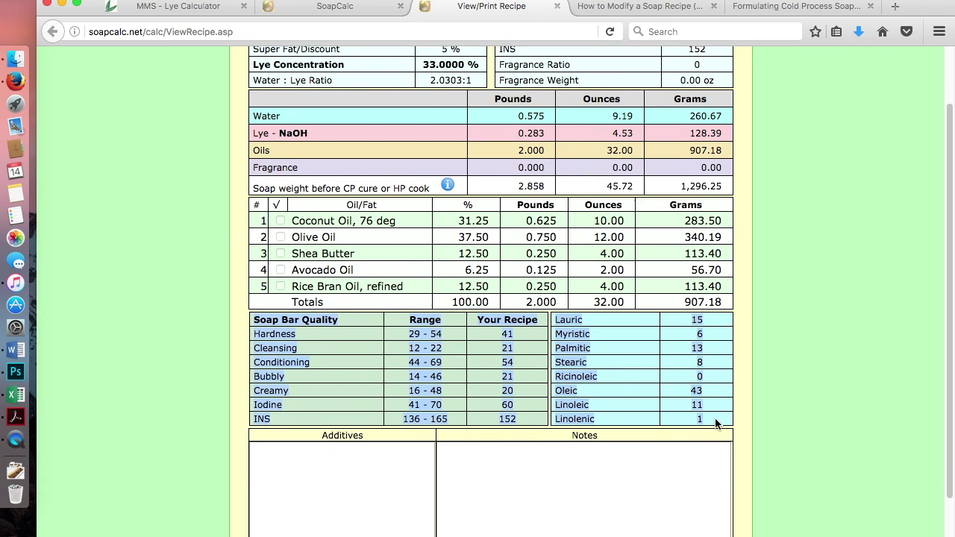
left_click(708, 422)
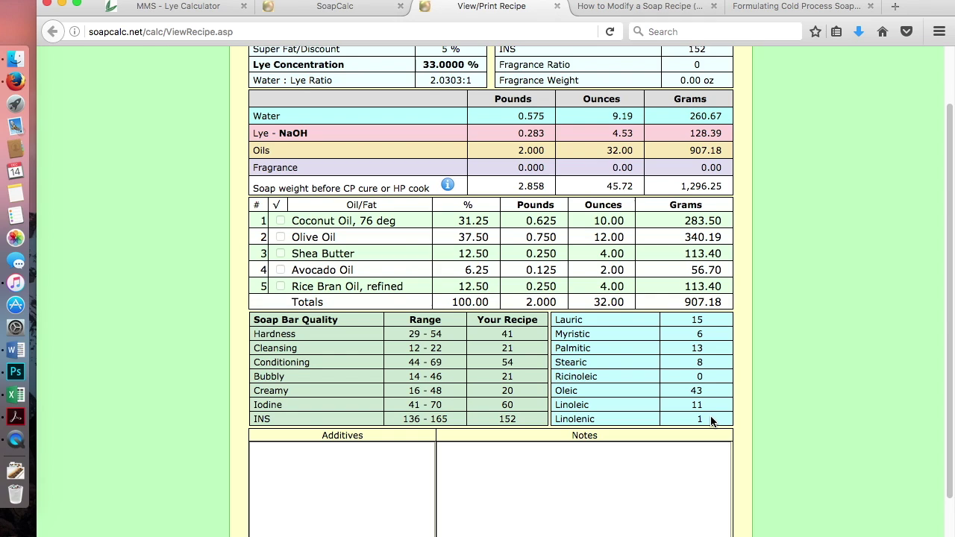
scroll(709, 421, "down", 1)
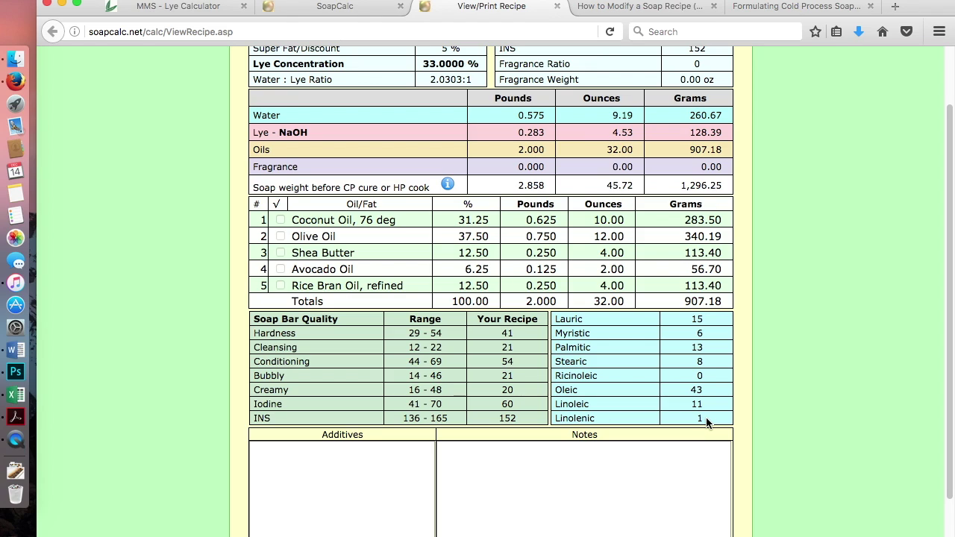
left_click_drag(703, 420, 253, 318)
scroll(295, 332, "up", 2)
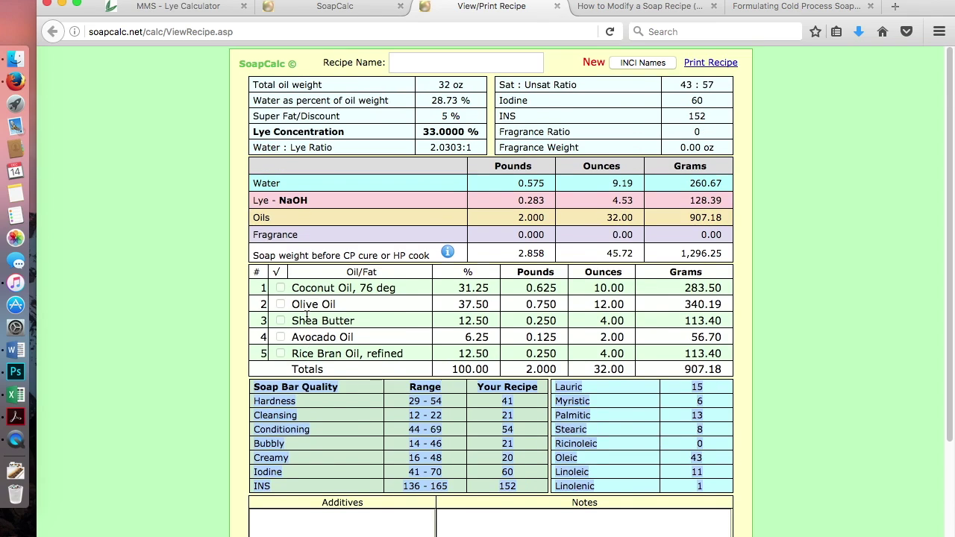
left_click(841, 102)
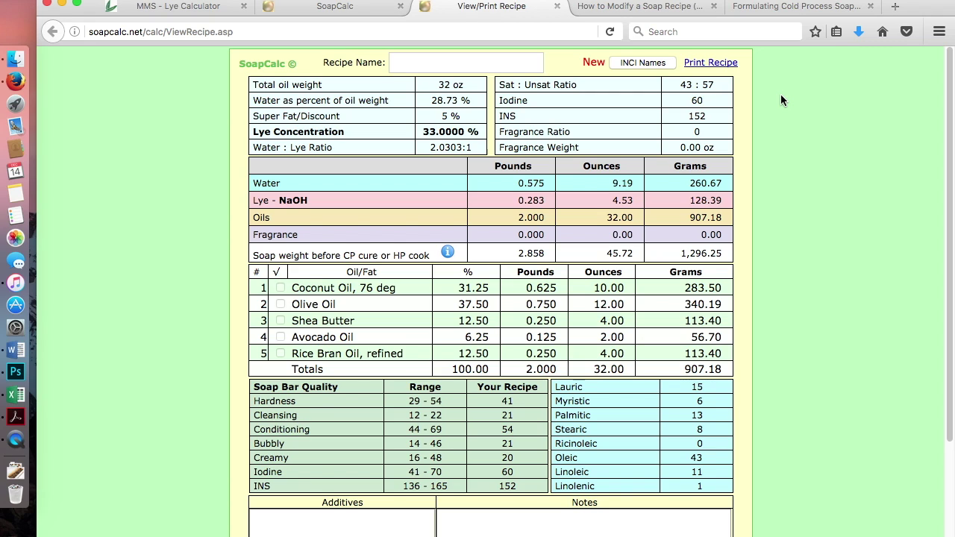
Step: Read through the How to Modify a Soap Recipe article, highlighting the lather and drying tips
left_click(643, 9)
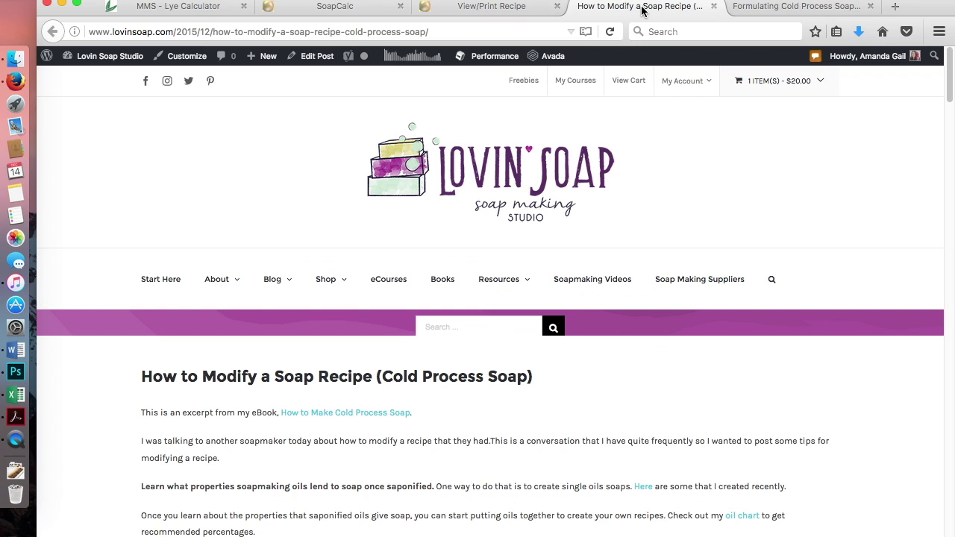
scroll(585, 247, "down", 3)
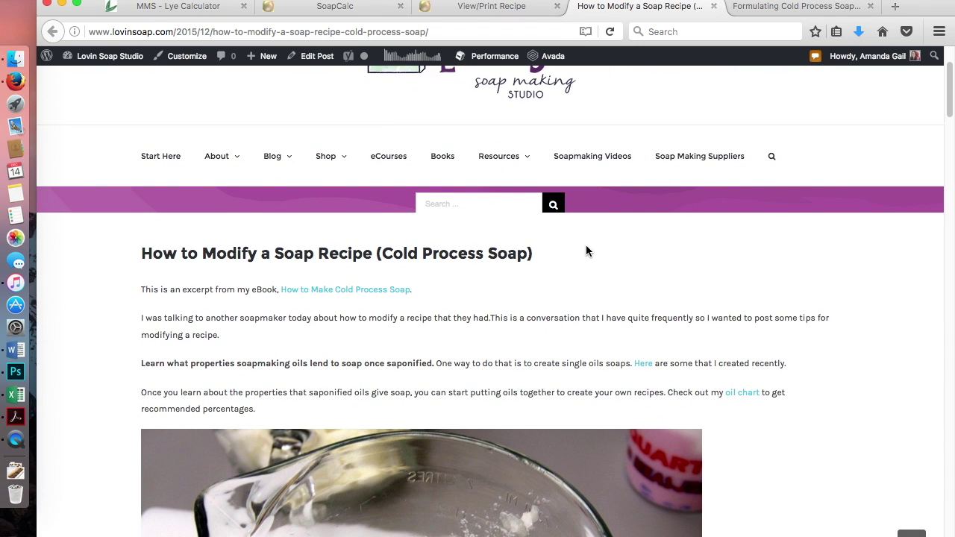
scroll(589, 253, "down", 1)
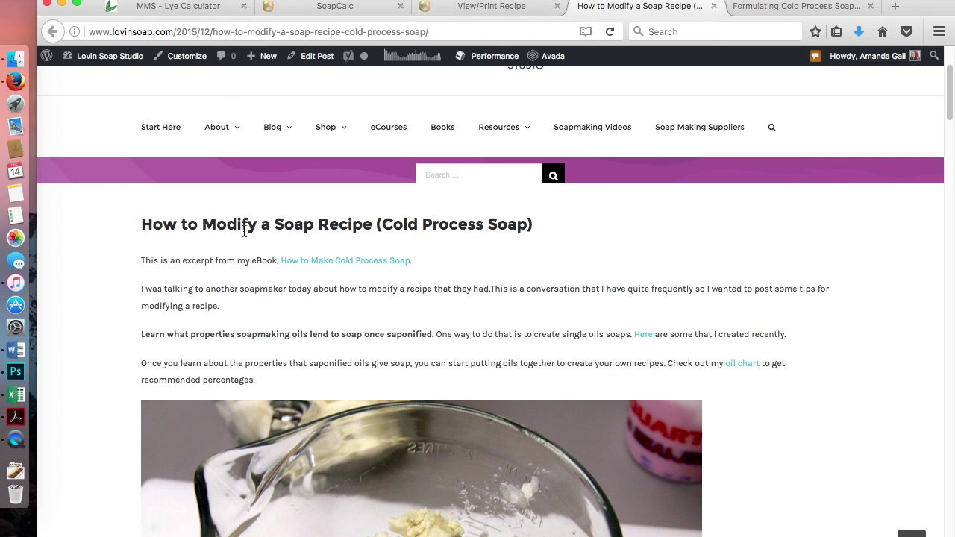
scroll(114, 319, "down", 10)
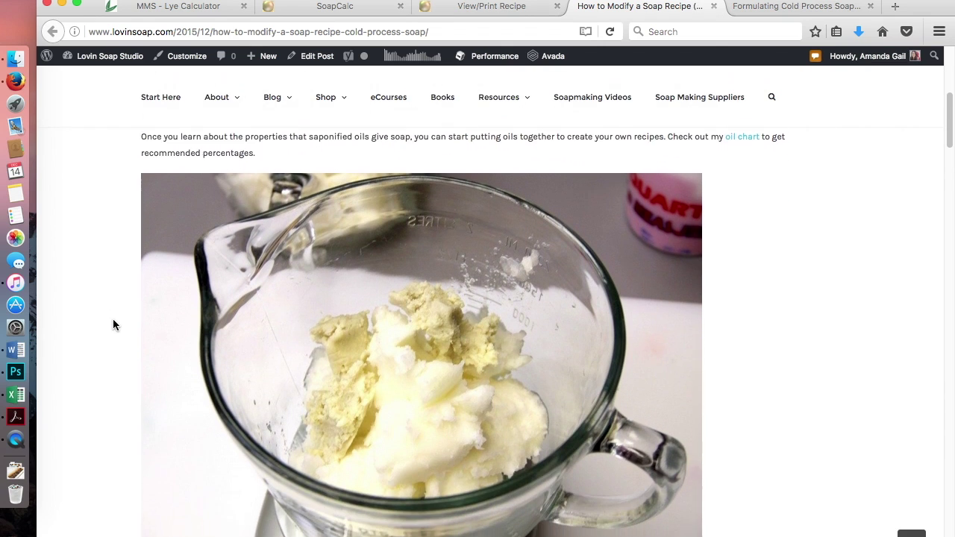
scroll(113, 321, "down", 15)
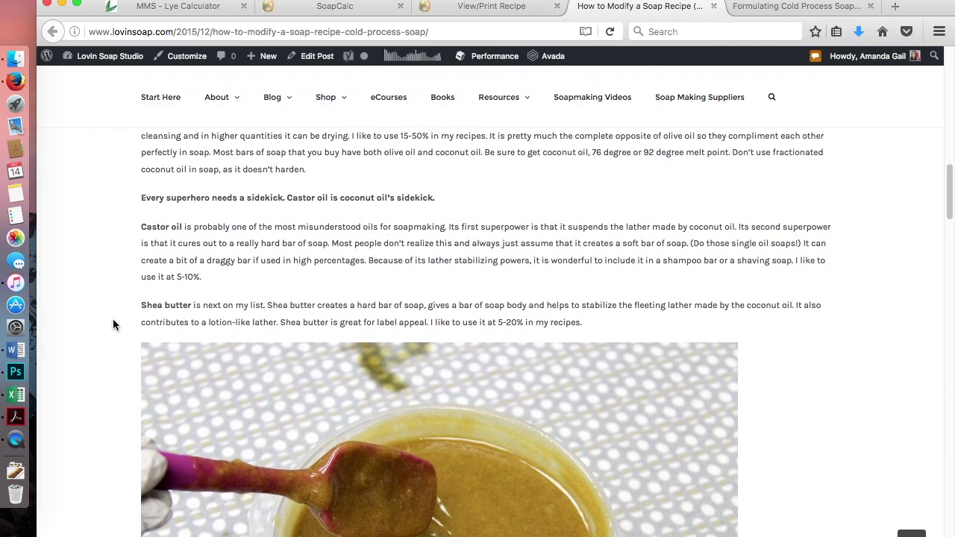
scroll(113, 323, "down", 15)
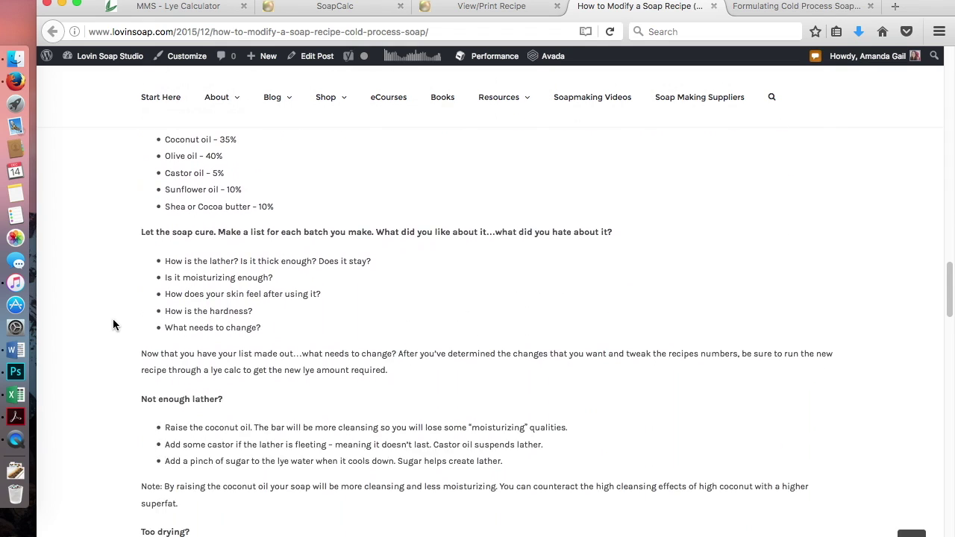
scroll(113, 321, "down", 3)
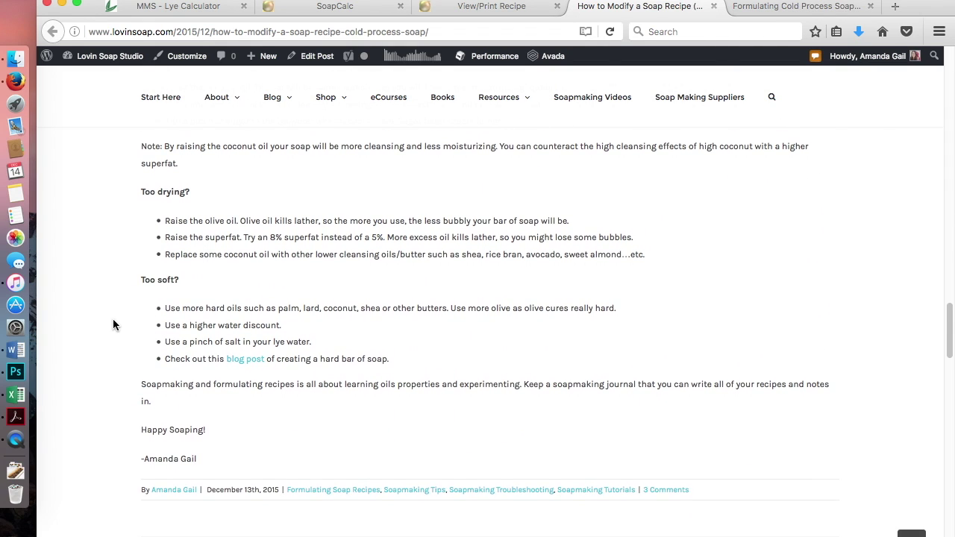
scroll(113, 321, "up", 1)
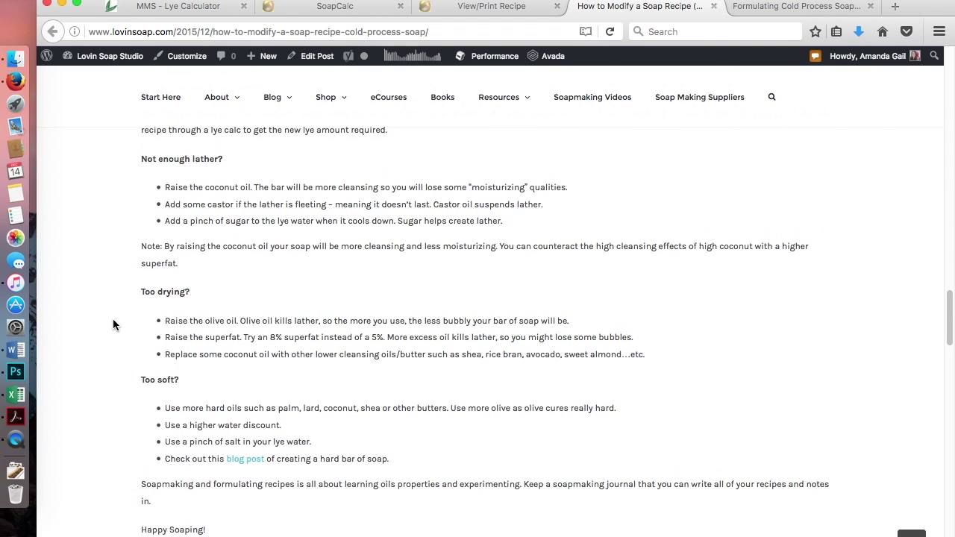
double_click(175, 188)
left_click_drag(218, 185, 560, 226)
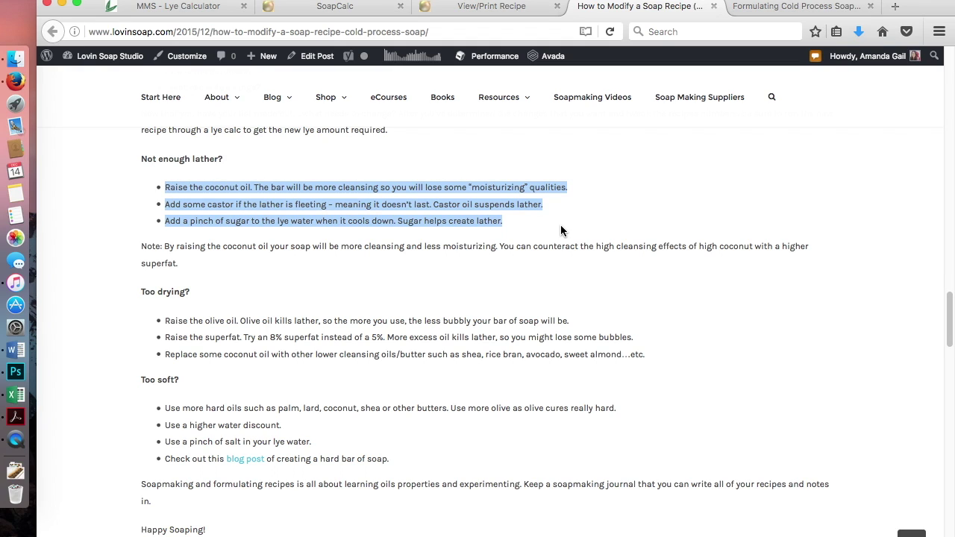
left_click_drag(165, 322, 750, 390)
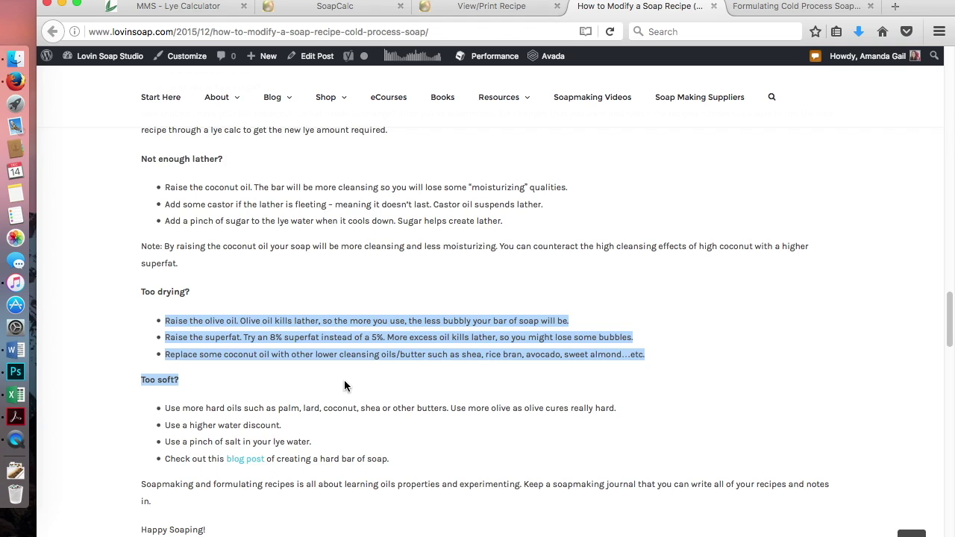
Step: Return to the SoapCalc printable recipe and review the oil weights in grams
scroll(345, 380, "up", 4)
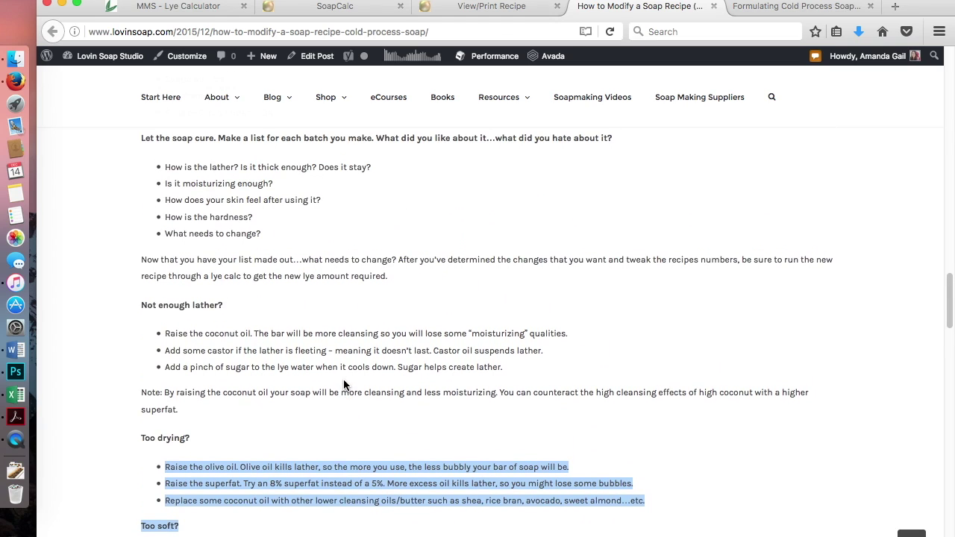
scroll(344, 381, "up", 5)
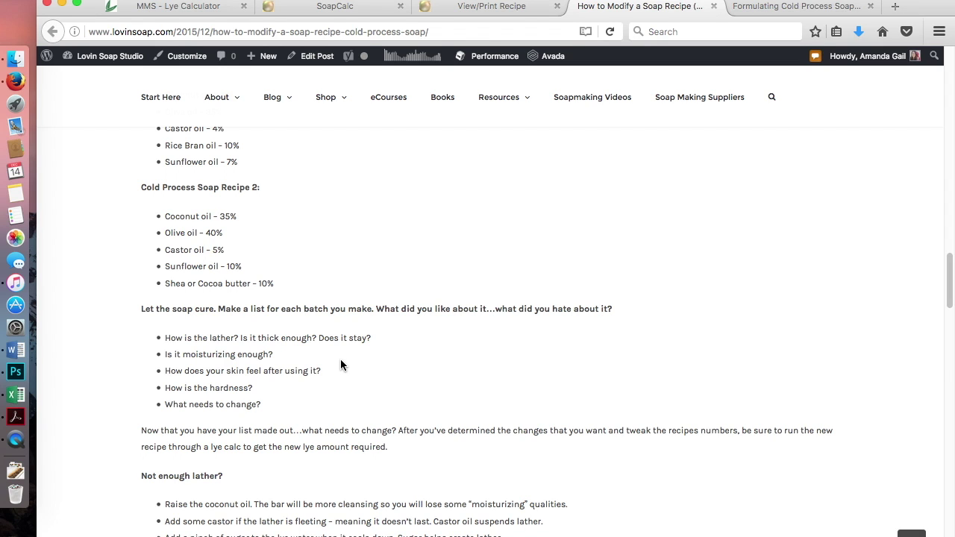
scroll(346, 359, "up", 5)
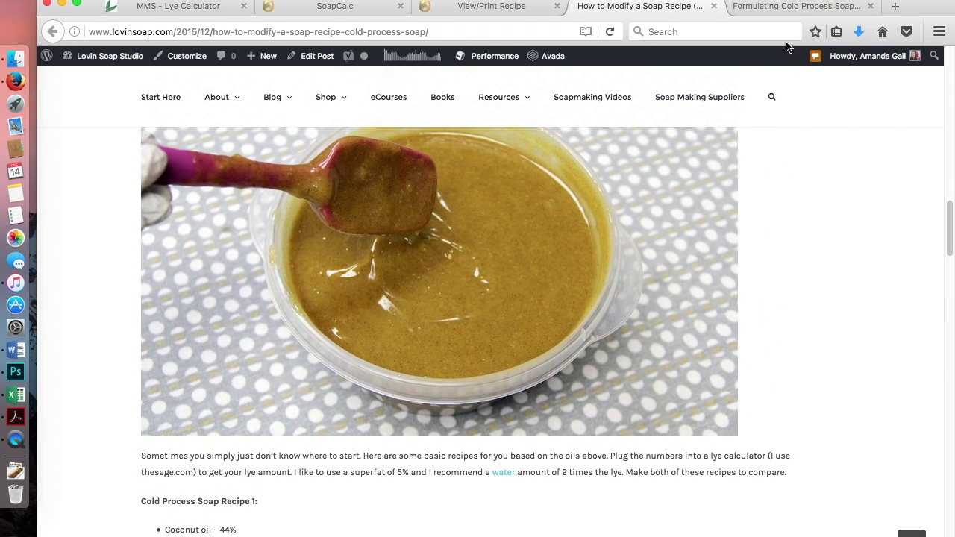
left_click(788, 8)
left_click(492, 6)
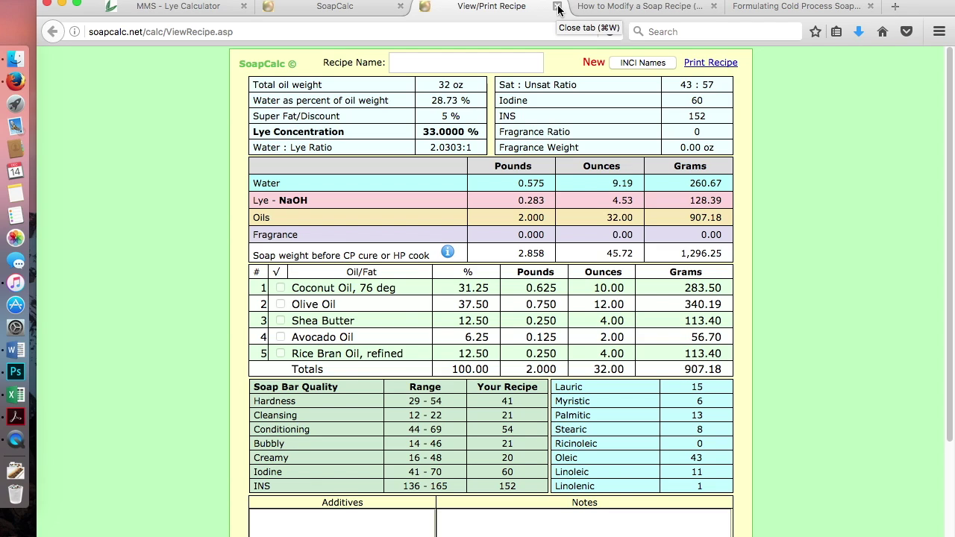
scroll(483, 236, "down", 3)
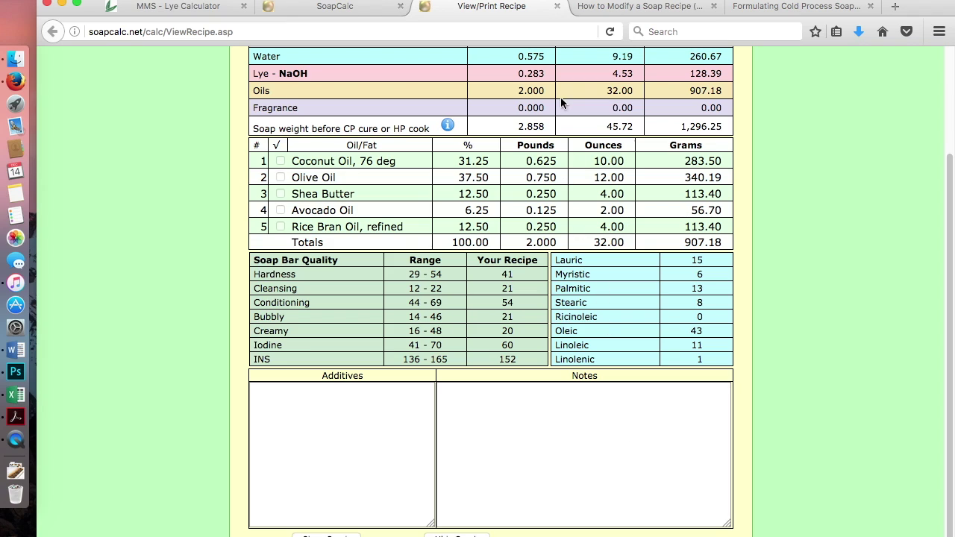
Step: Close the SoapCalc printout and calculator tabs and return to the MMS tab
left_click(558, 7)
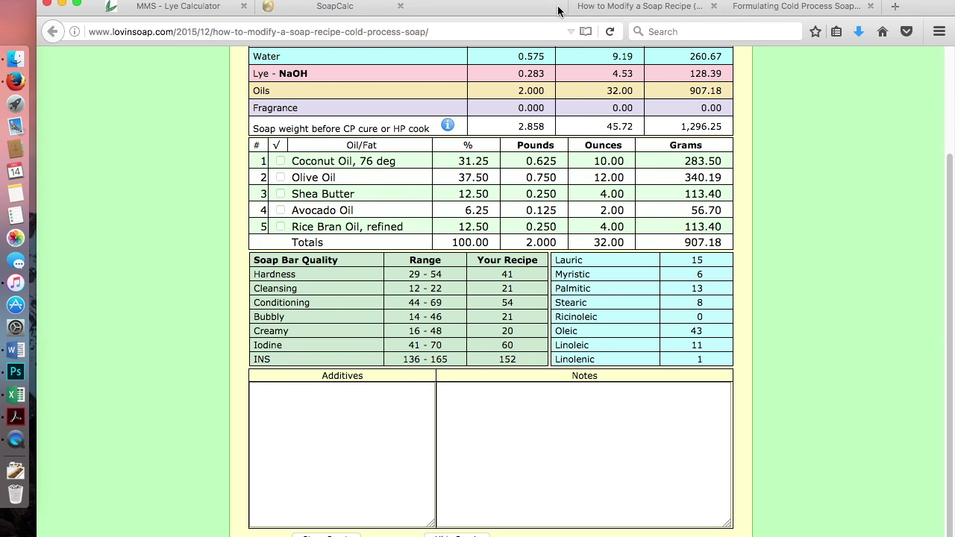
left_click(363, 9)
left_click(400, 7)
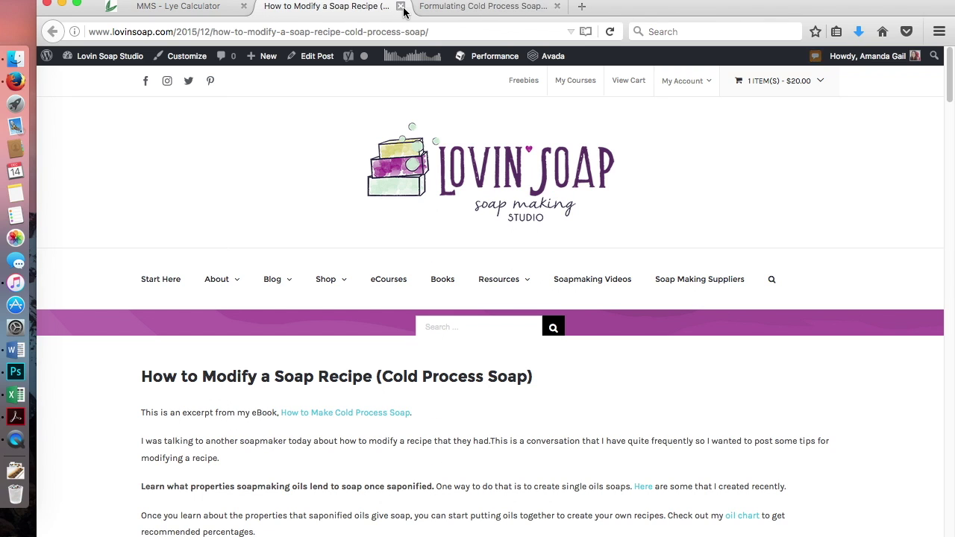
left_click(217, 8)
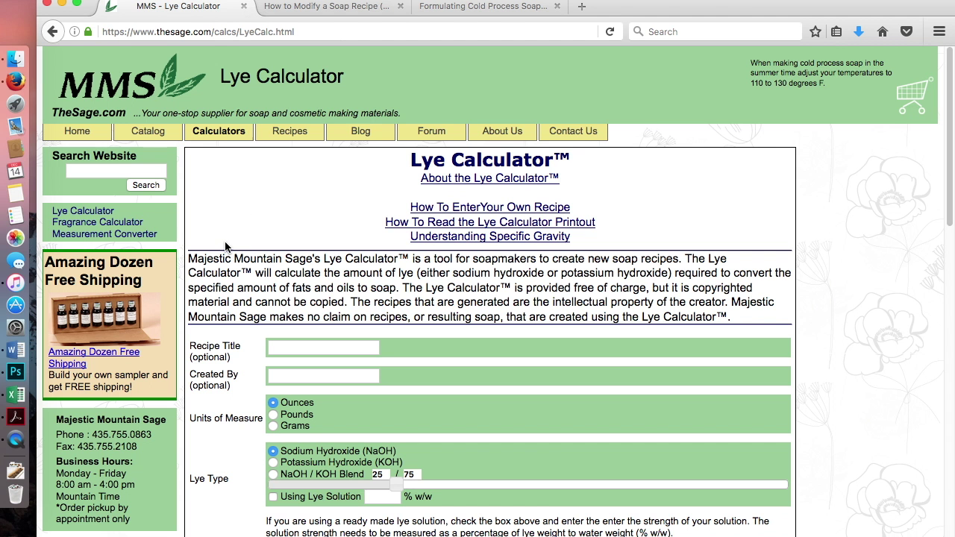
left_click(215, 33)
type("www.thesage.")
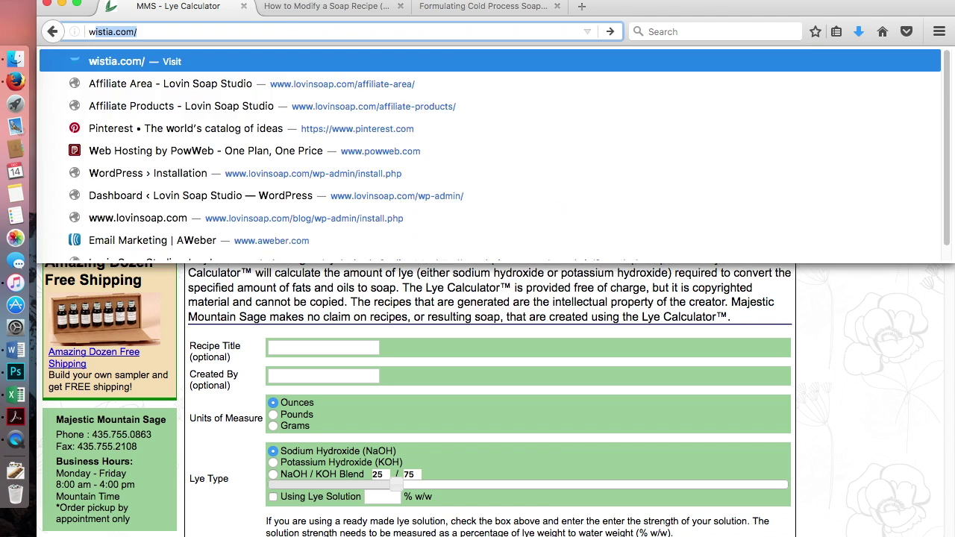
type("c")
key("Return")
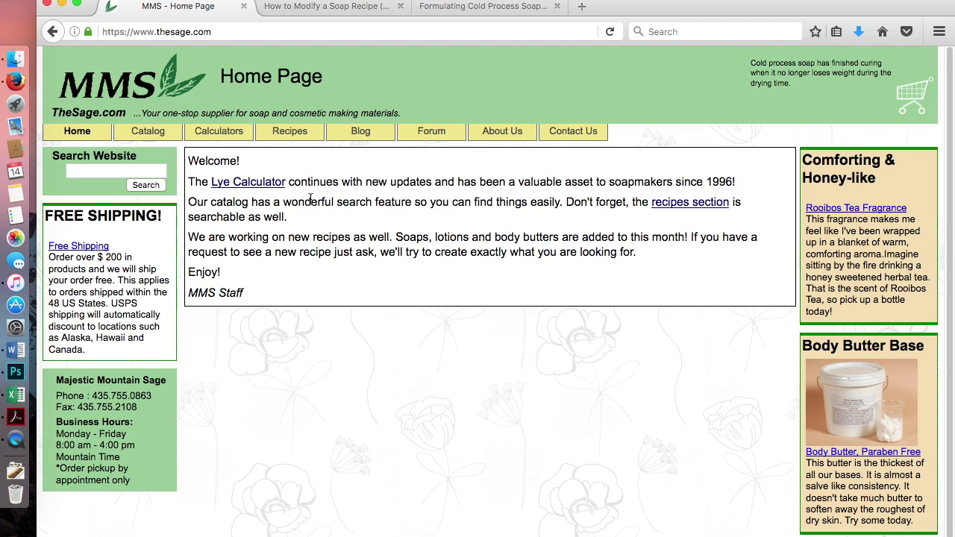
left_click(255, 182)
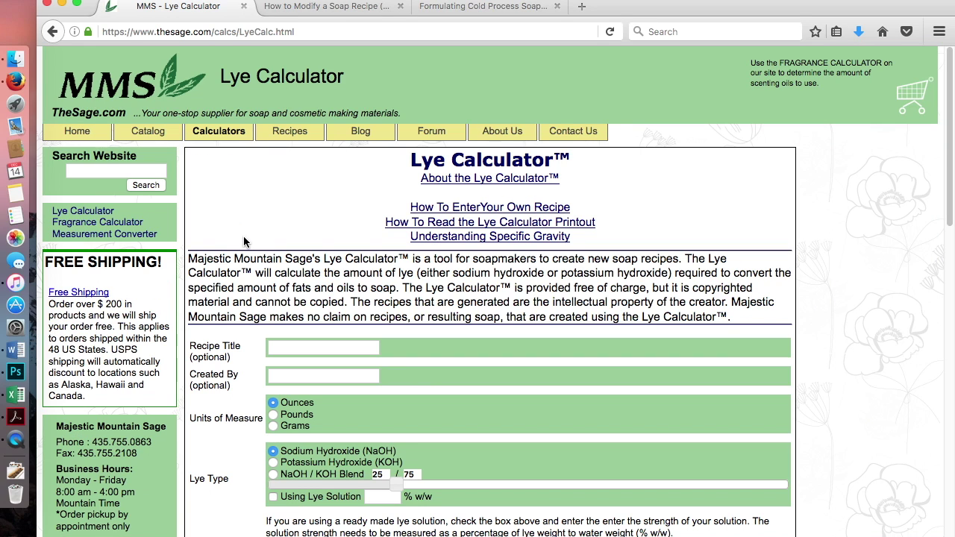
scroll(243, 240, "down", 2)
left_click(285, 270)
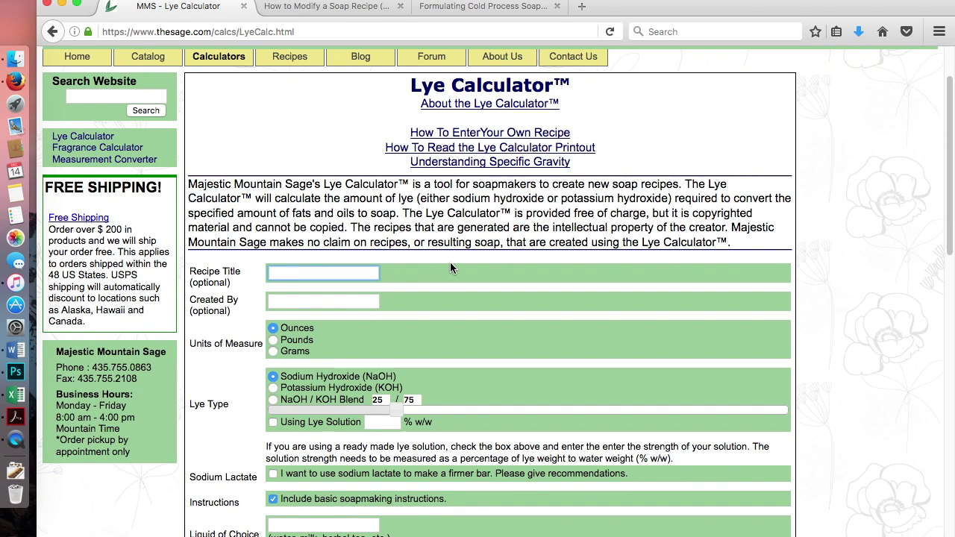
Step: Title the recipe 'Lavender Soap' and enter the creator's name
type("Lavender Soap")
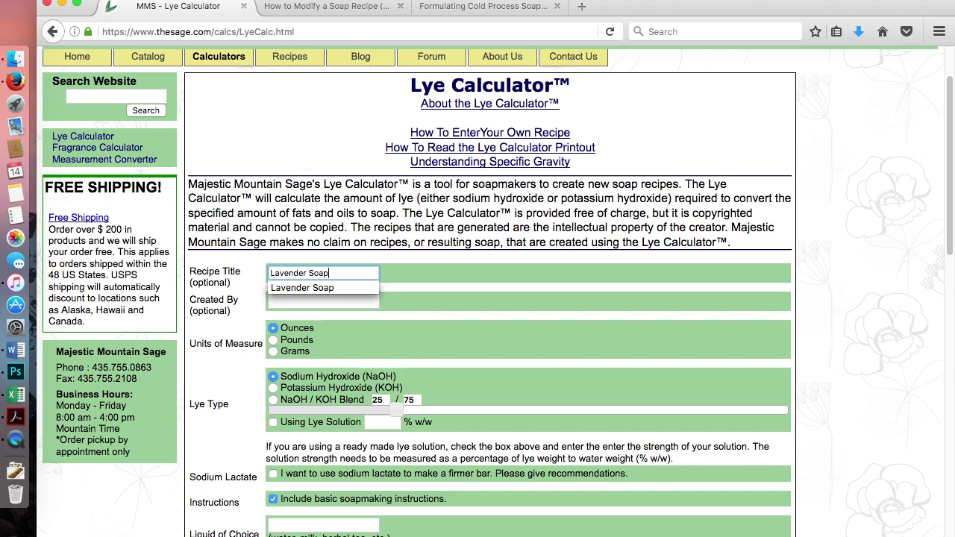
left_click(323, 301)
type("Amanda")
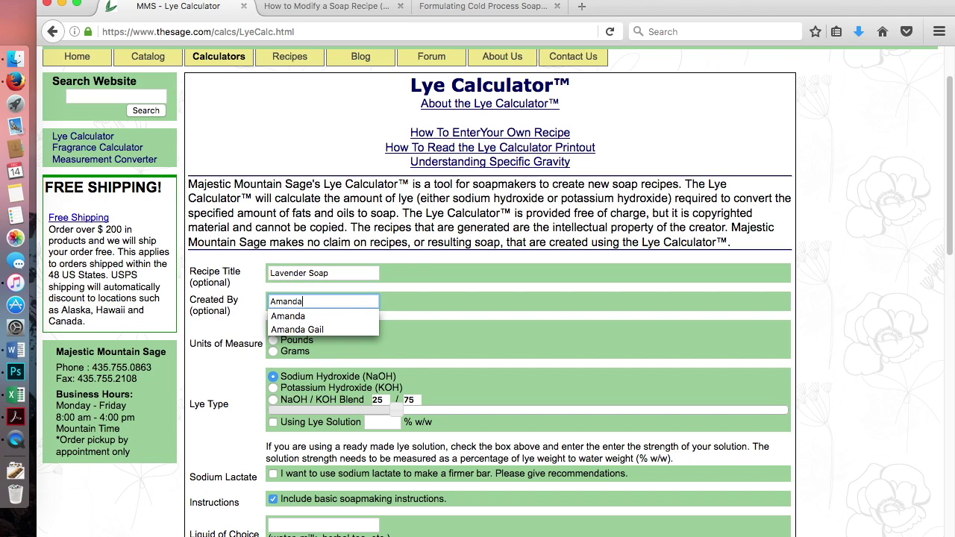
type(" Gail")
key("Tab")
Step: Uncheck 'Include basic soapmaking instructions' and point out the liquid and notes fields
scroll(450, 268, "down", 2)
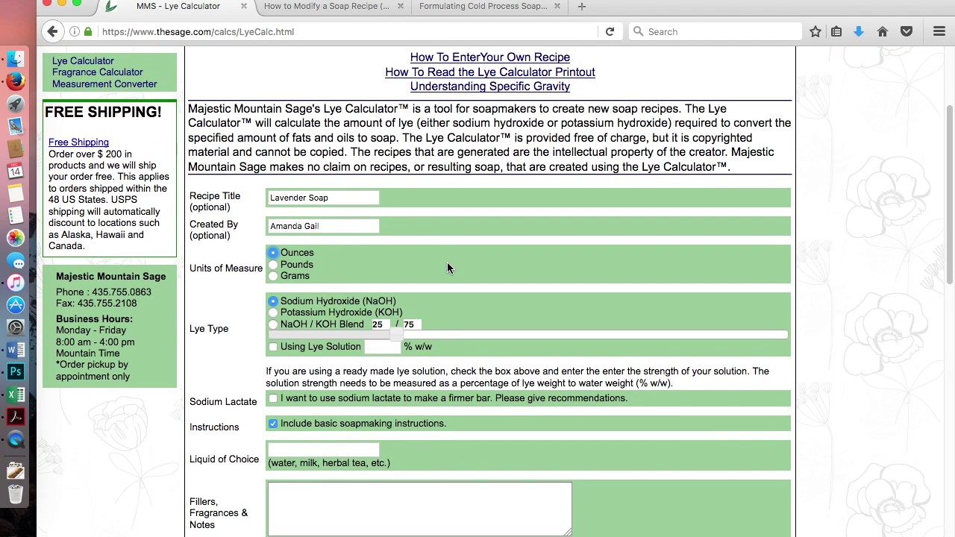
scroll(273, 258, "down", 1)
scroll(273, 258, "down", 1)
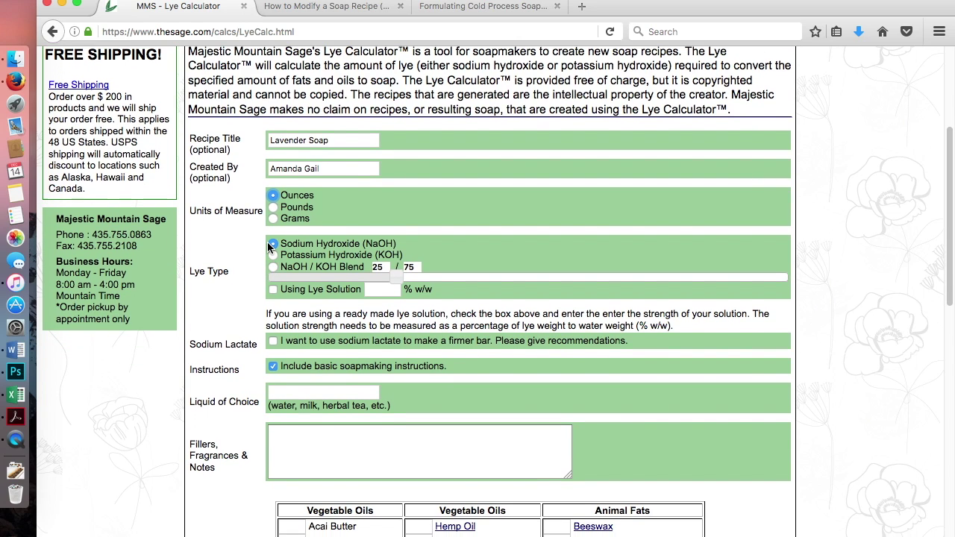
scroll(270, 247, "down", 1)
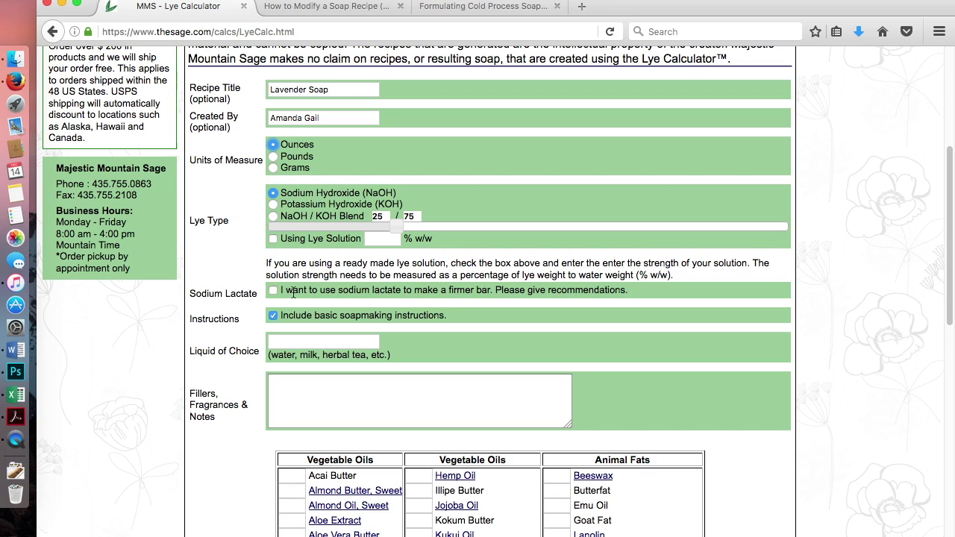
scroll(231, 291, "down", 2)
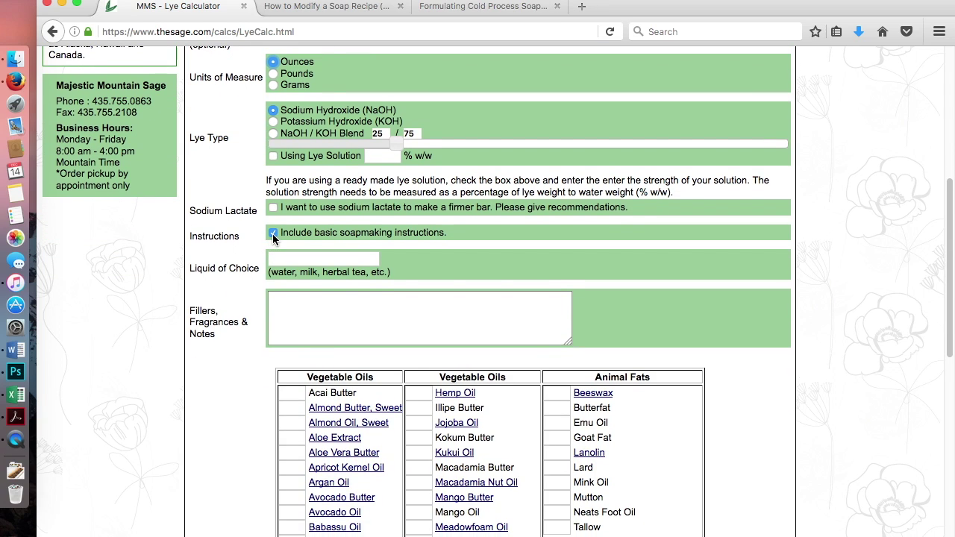
left_click(273, 233)
left_click_drag(195, 269, 326, 271)
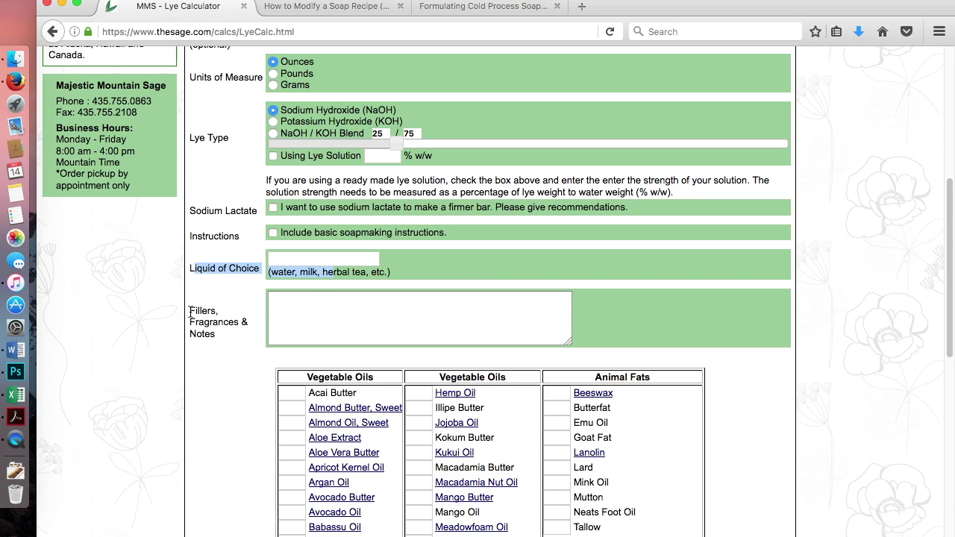
left_click_drag(190, 313, 224, 342)
left_click(324, 317)
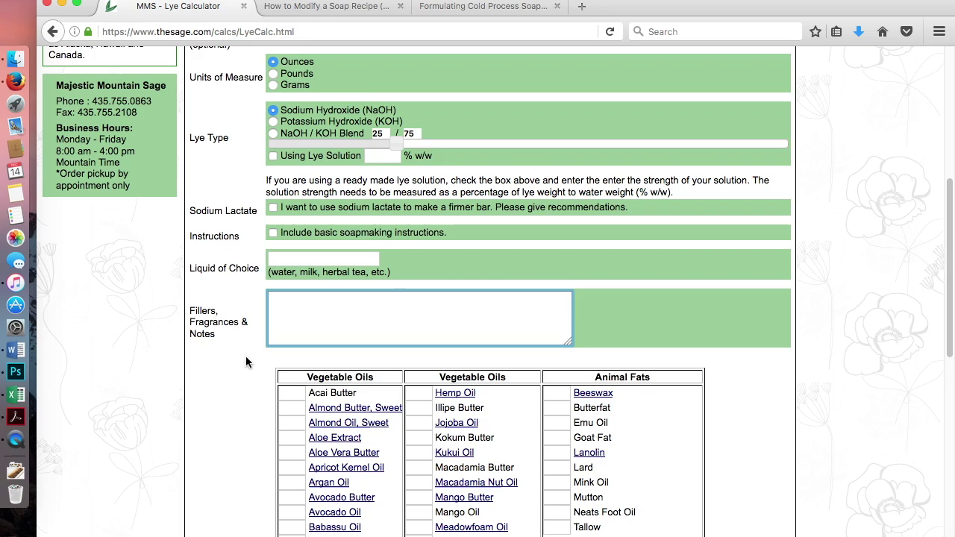
scroll(246, 364, "down", 2)
Step: Enter 4 oz Avocado Butter, 12 oz Olive Oil, 10 oz Coconut Oil and 4 oz Rice Bran Oil
scroll(324, 239, "down", 5)
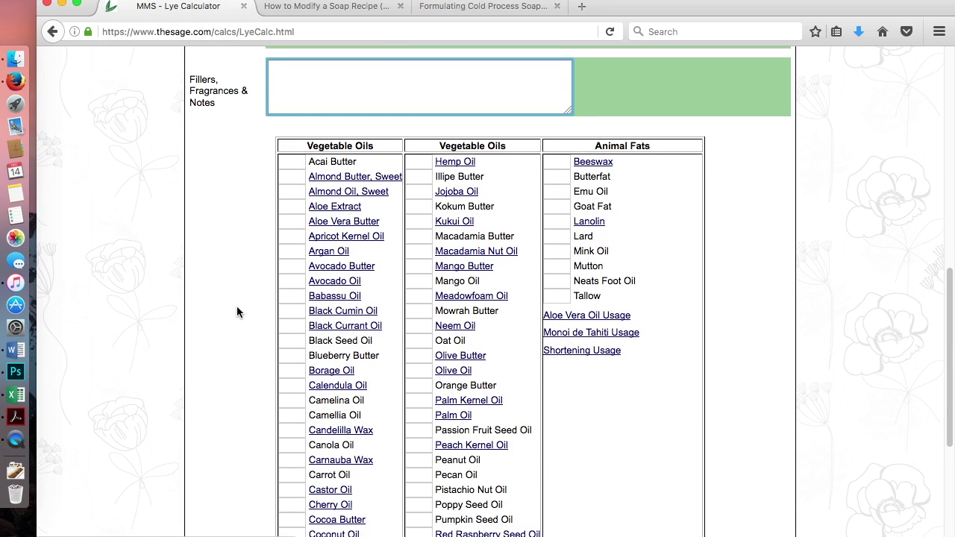
left_click(292, 266)
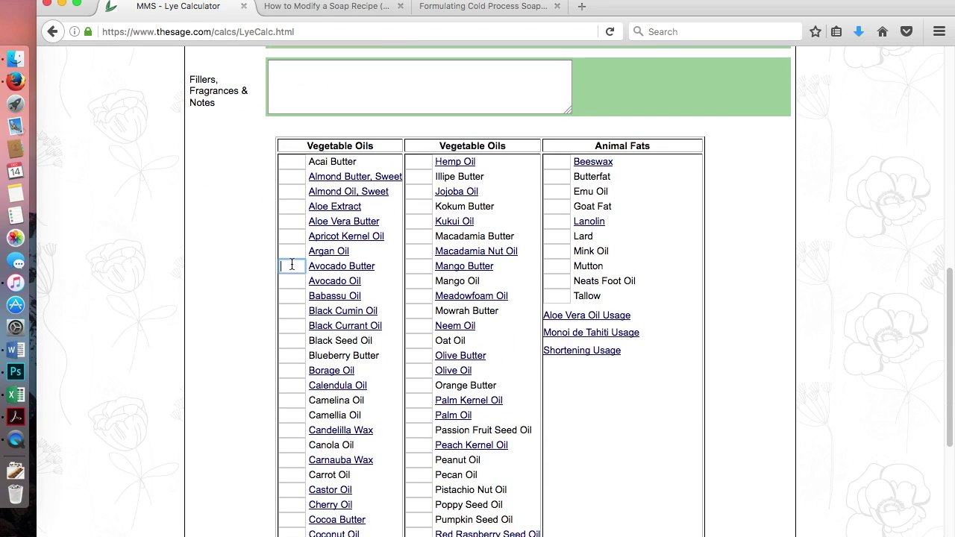
type("4")
left_click(409, 371)
type("12")
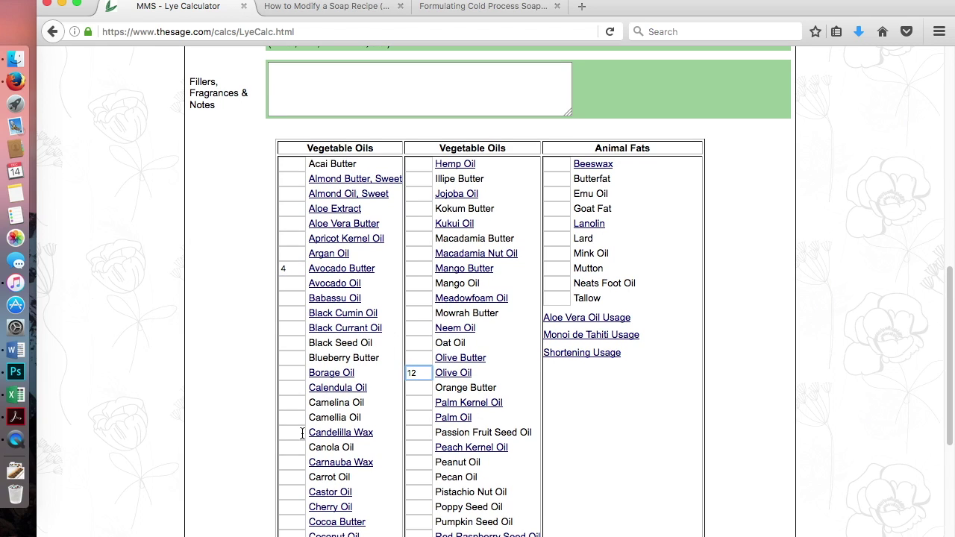
scroll(299, 437, "down", 3)
left_click(291, 439)
type("10")
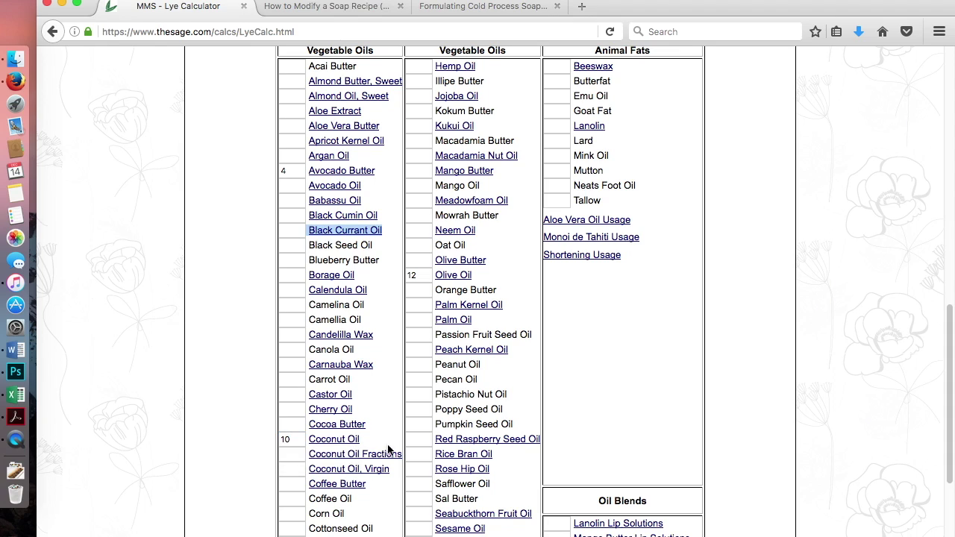
left_click(417, 456)
type("4")
left_click(238, 304)
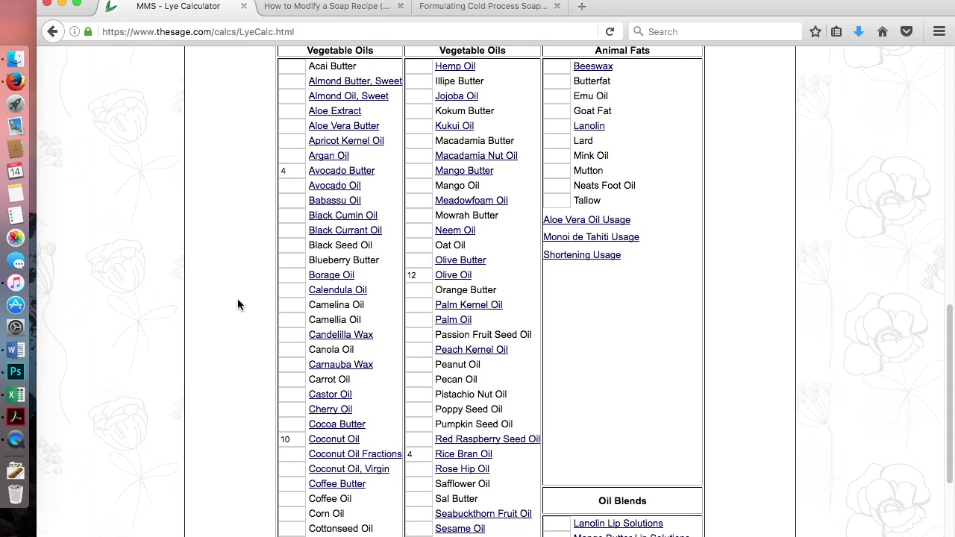
Step: Change Avocado Butter to 2 oz, set Shea Butter to 4 oz, and calculate the lye
scroll(238, 305, "down", 3)
double_click(293, 111)
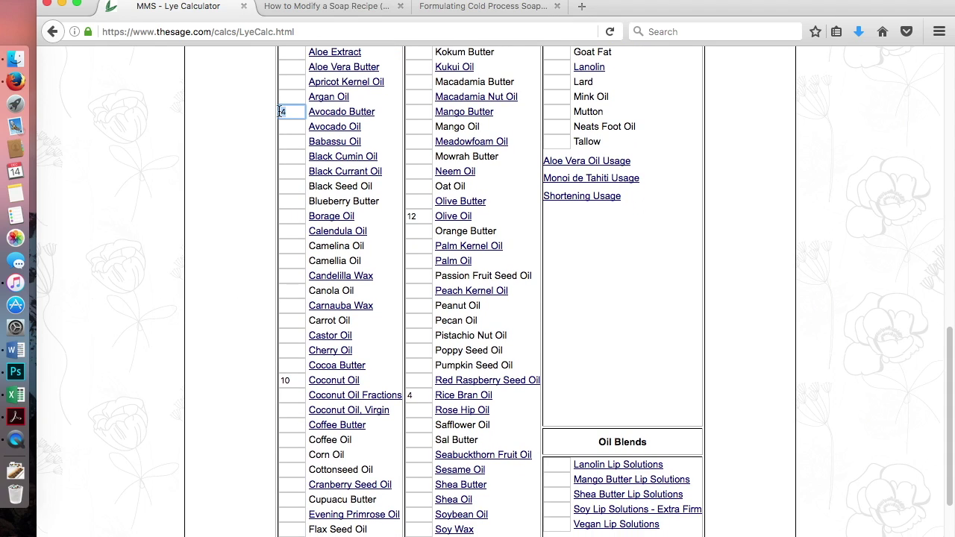
type("2")
left_click(255, 235)
scroll(425, 439, "down", 2)
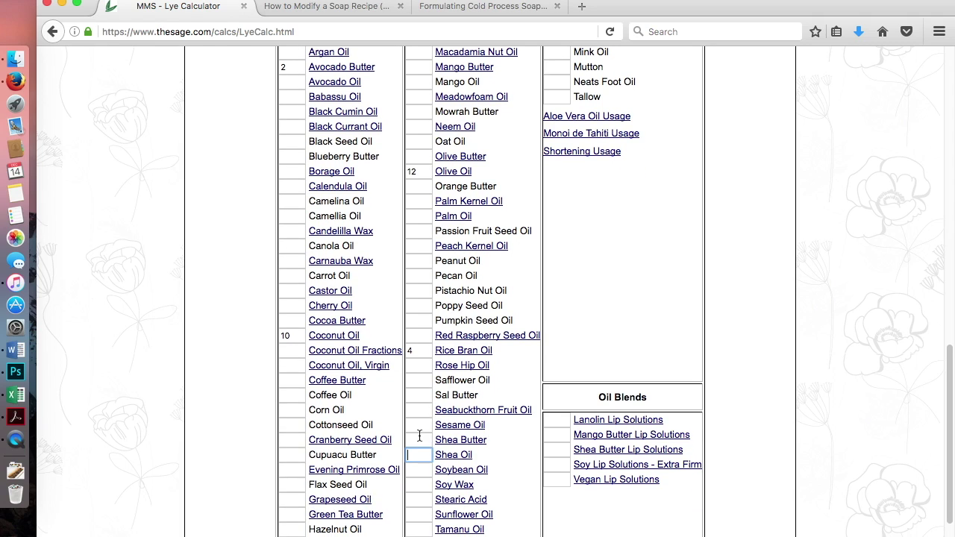
left_click(420, 439)
type("4")
left_click(220, 361)
scroll(223, 362, "down", 3)
scroll(436, 343, "up", 20)
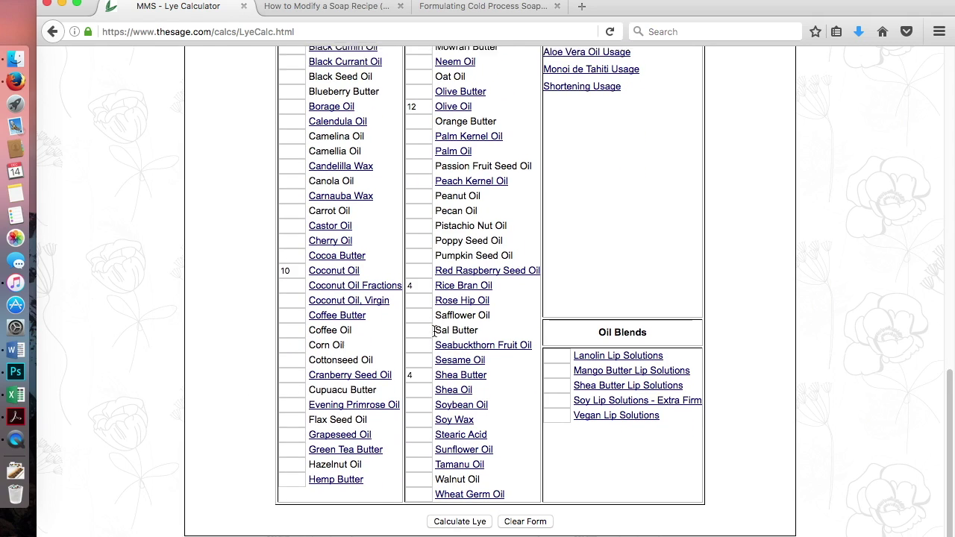
scroll(434, 330, "up", 4)
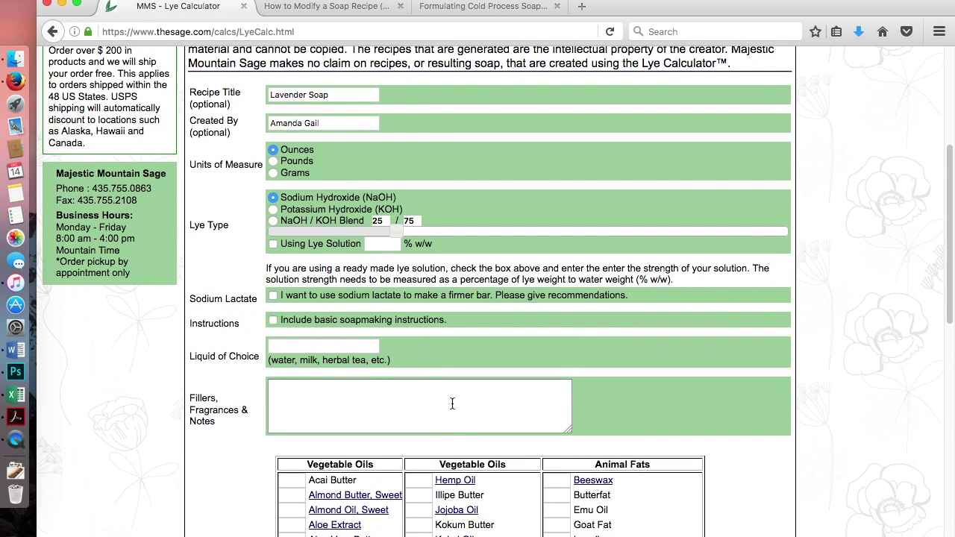
scroll(450, 403, "down", 13)
scroll(453, 447, "down", 11)
left_click(465, 517)
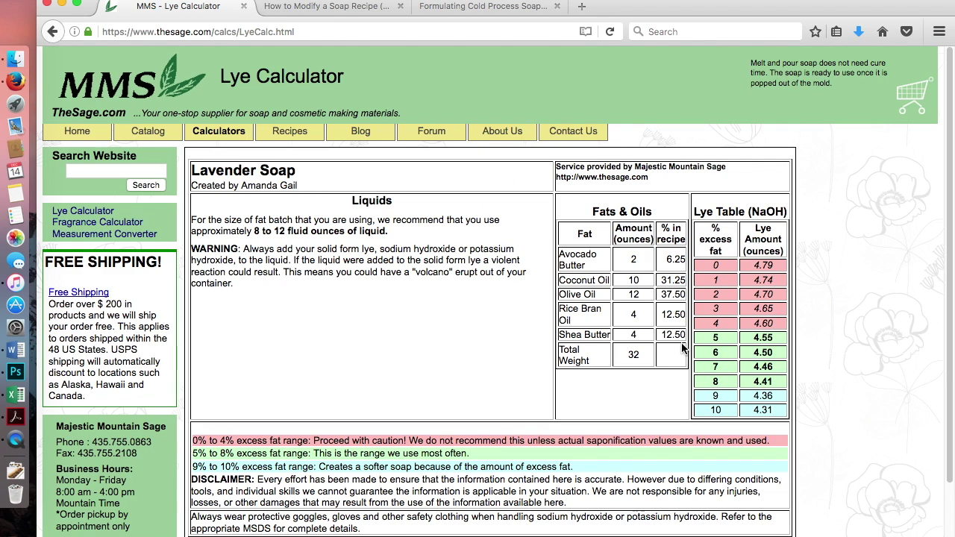
Step: Highlight the five oils and the 32 oz total weight in the results
scroll(318, 282, "down", 3)
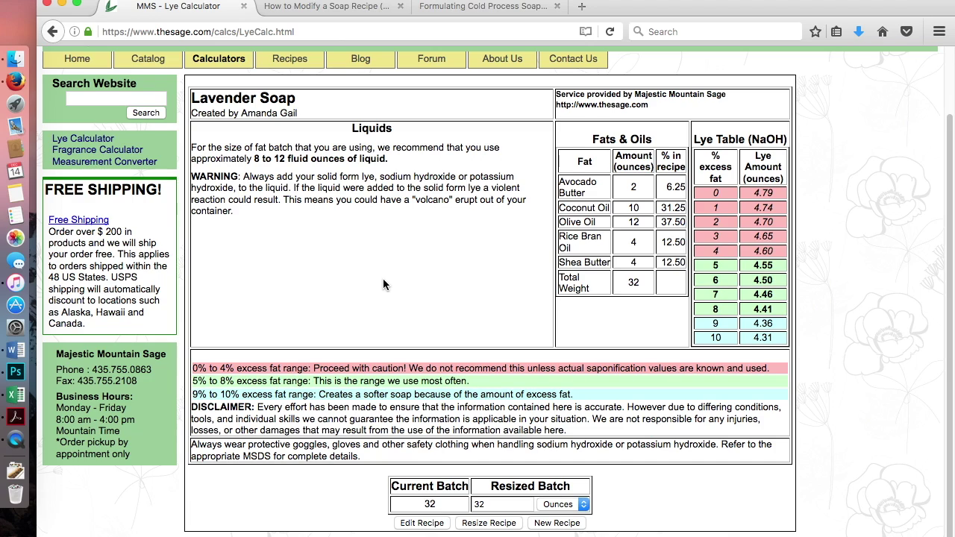
scroll(380, 282, "up", 3)
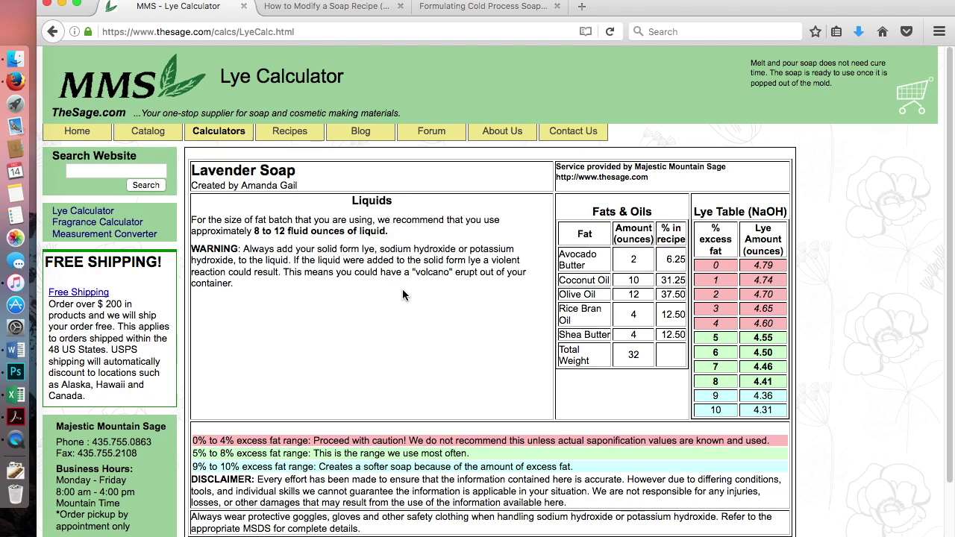
scroll(403, 287, "down", 2)
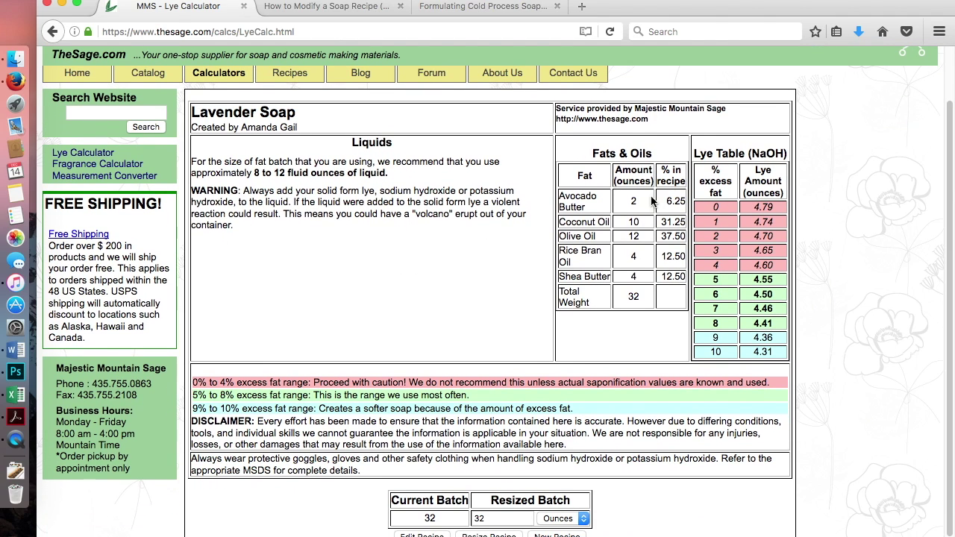
left_click_drag(584, 196, 620, 215)
left_click(619, 216)
left_click_drag(644, 299, 630, 296)
left_click(624, 326)
Step: Highlight the 4.55 oz lye at 5% excess fat and the 8 to 12 oz liquid recommendation
double_click(715, 279)
left_click(767, 279)
double_click(763, 279)
left_click_drag(254, 172, 387, 176)
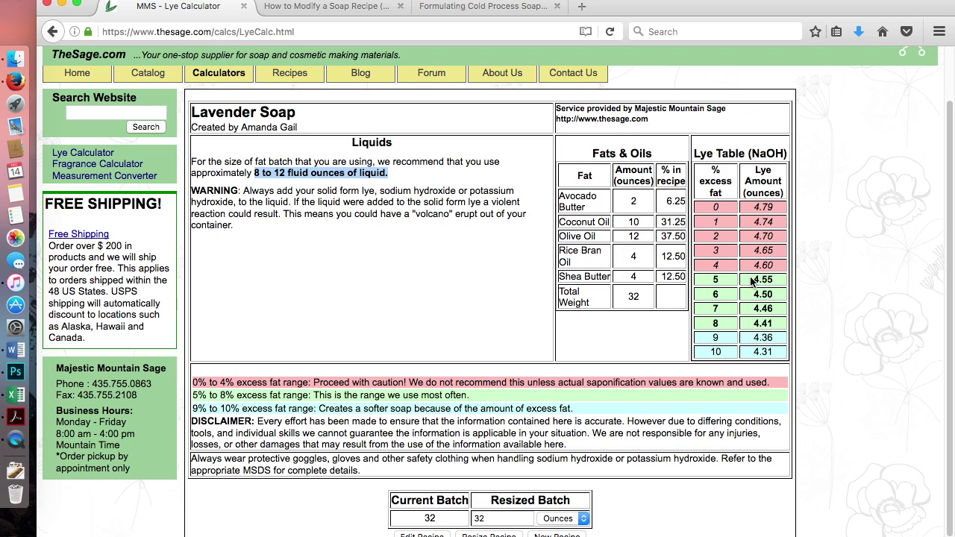
left_click_drag(754, 280, 776, 283)
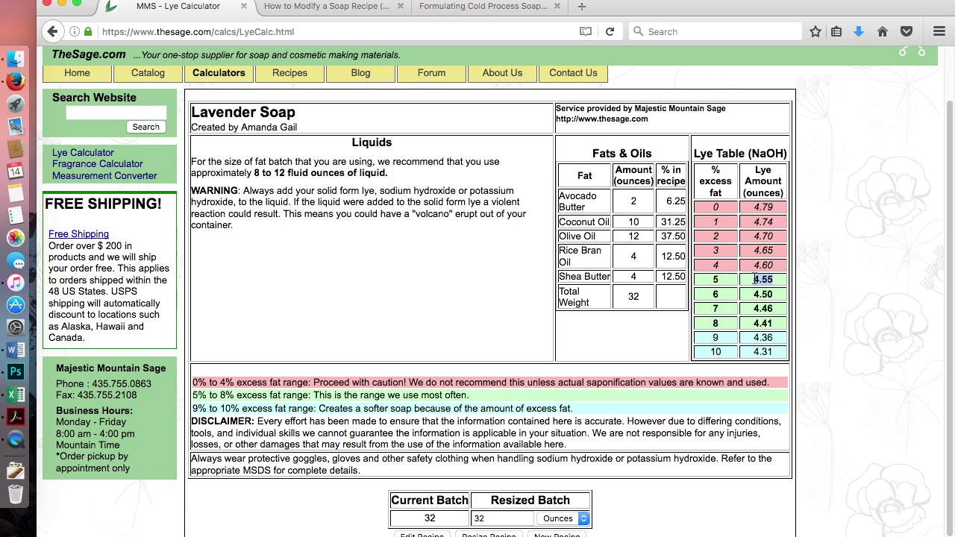
left_click(756, 279)
scroll(488, 377, "up", 2)
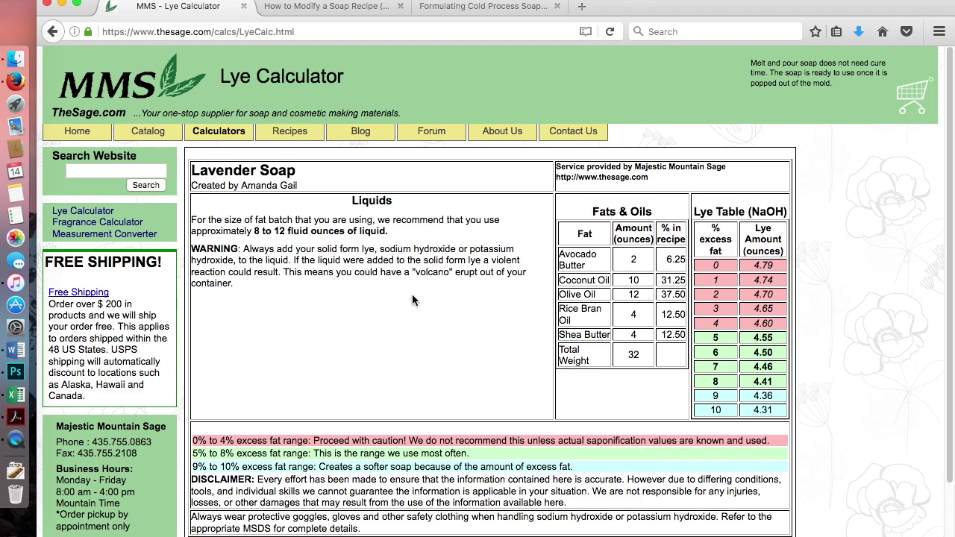
scroll(413, 302, "down", 2)
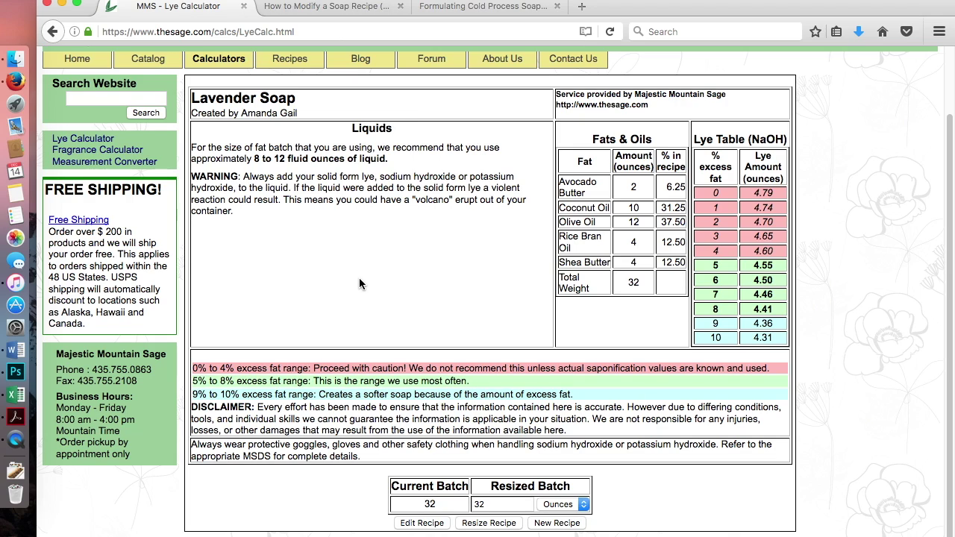
scroll(360, 277, "up", 2)
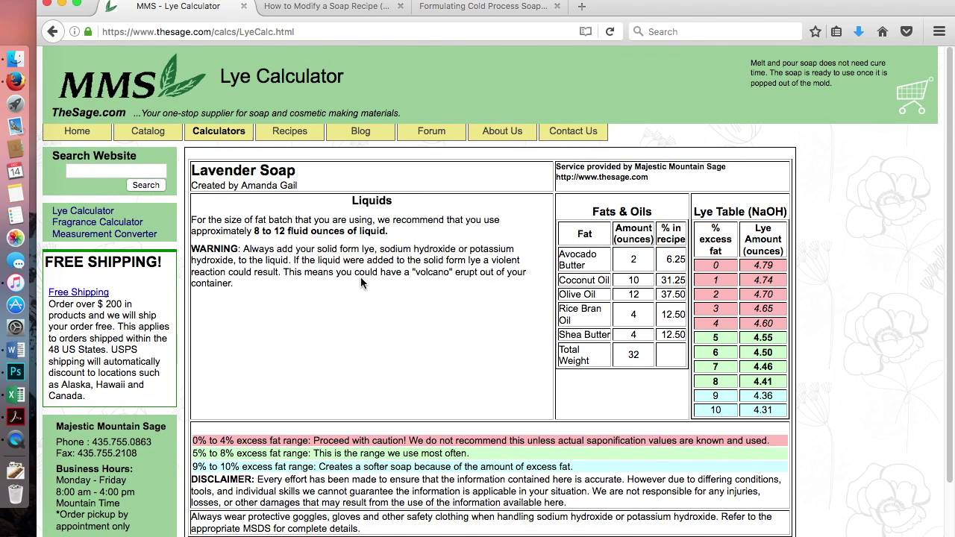
scroll(358, 284, "down", 2)
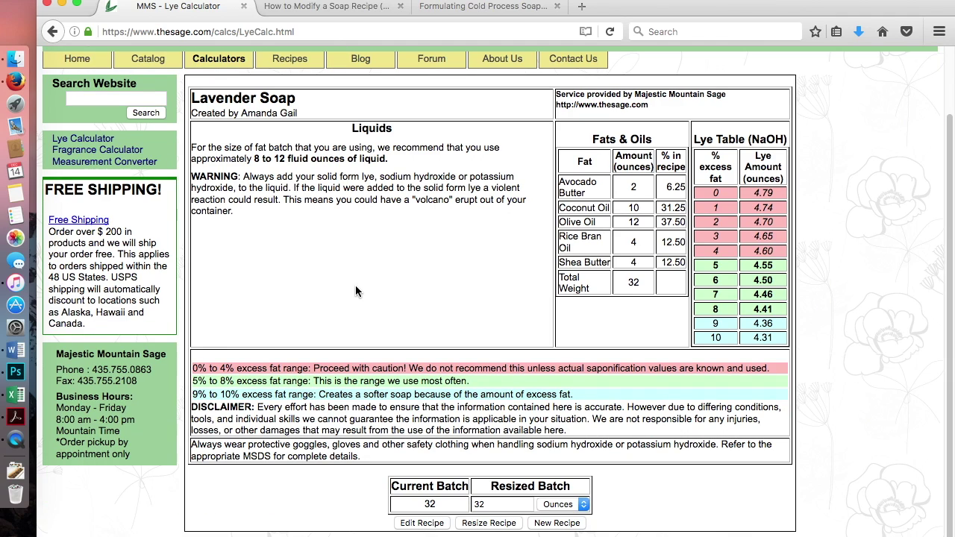
scroll(357, 291, "up", 2)
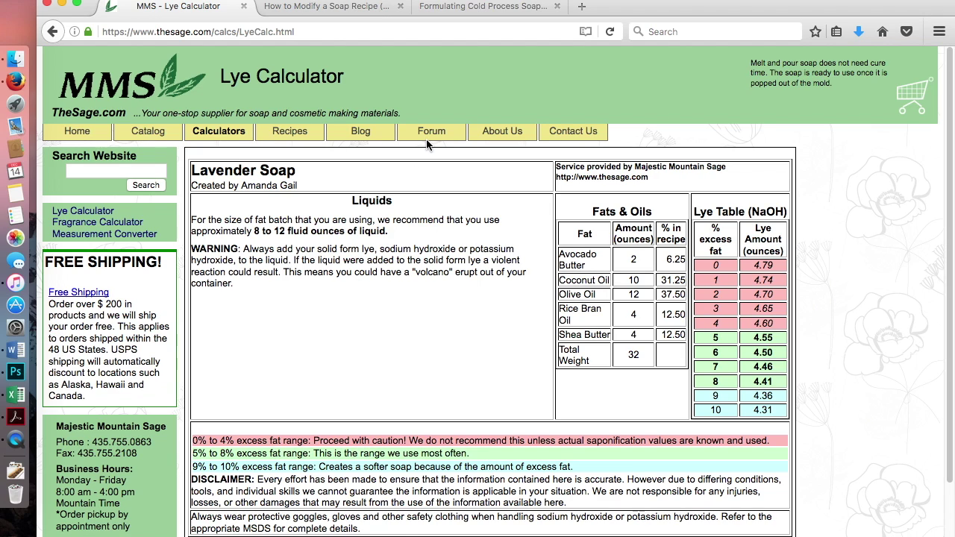
left_click(470, 7)
mouse_move(498, 111)
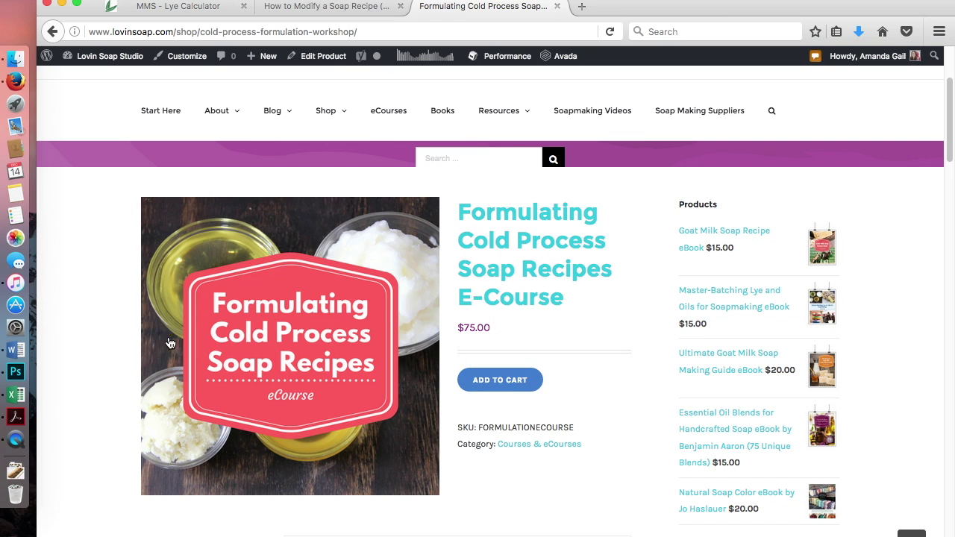
scroll(90, 343, "down", 5)
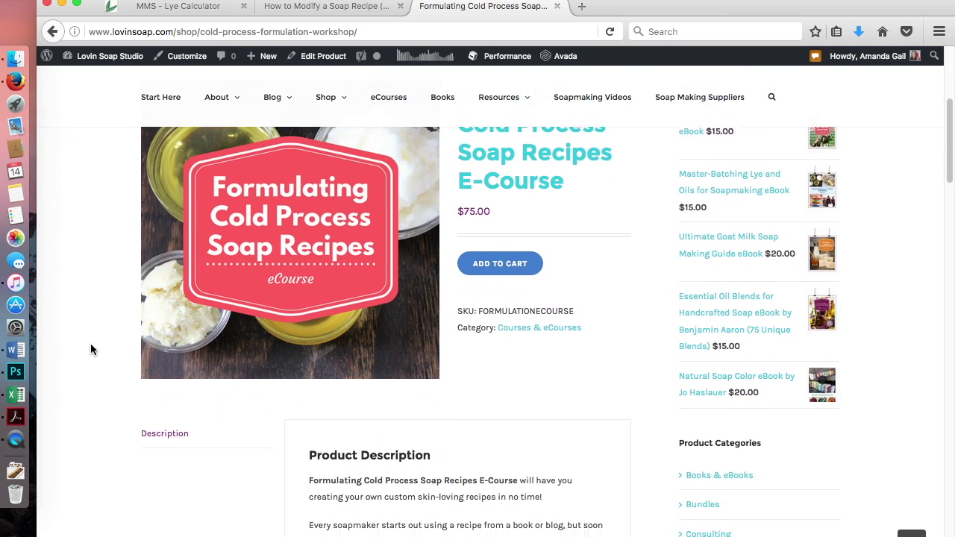
scroll(90, 343, "down", 3)
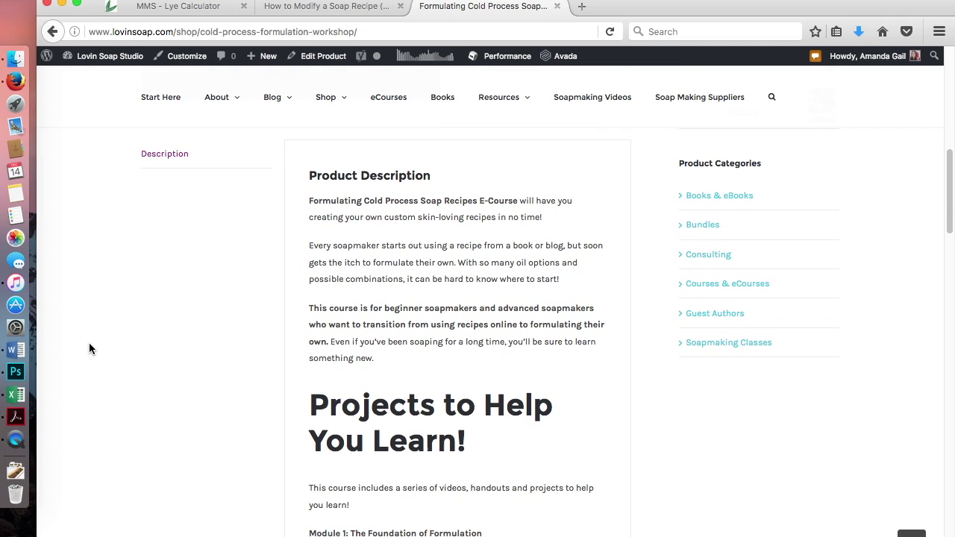
scroll(89, 349, "down", 5)
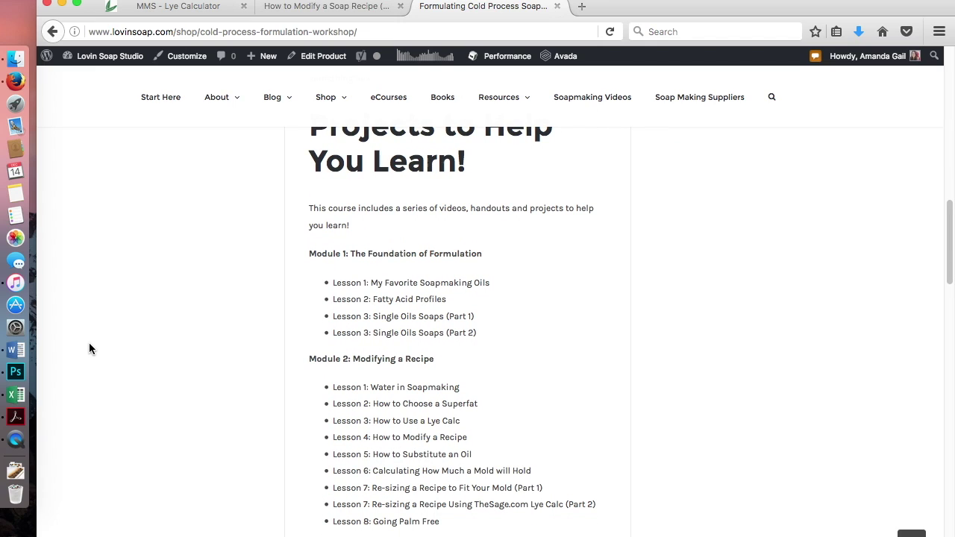
scroll(88, 350, "down", 1)
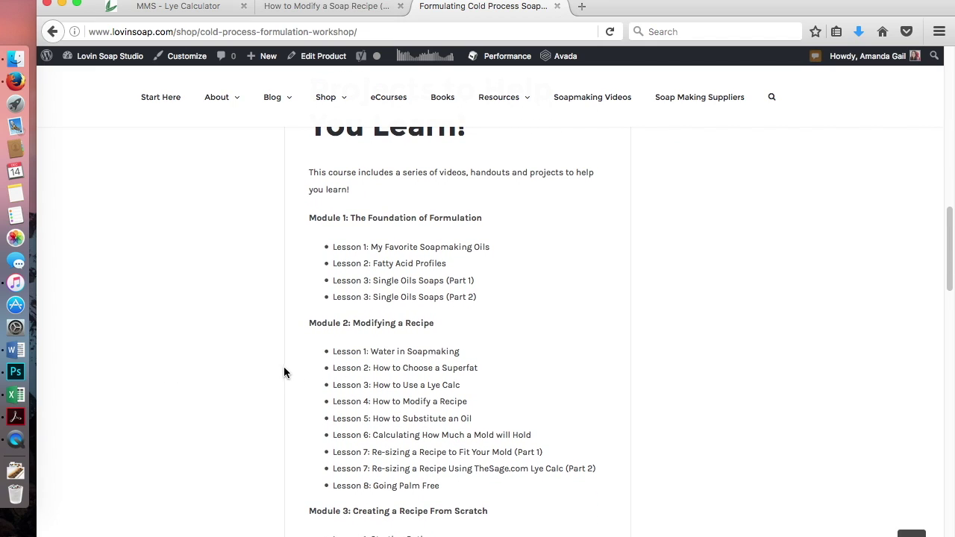
scroll(270, 356, "up", 1)
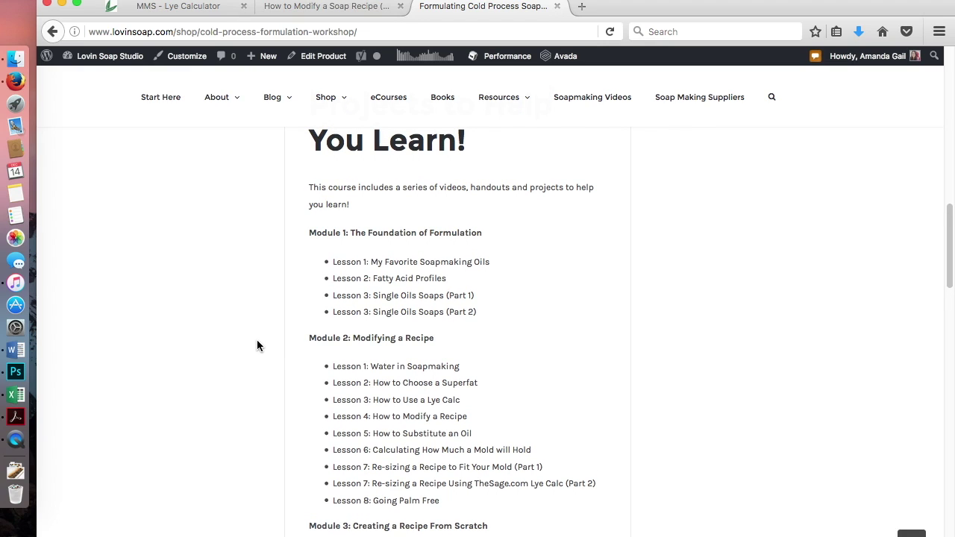
left_click_drag(457, 261, 446, 277)
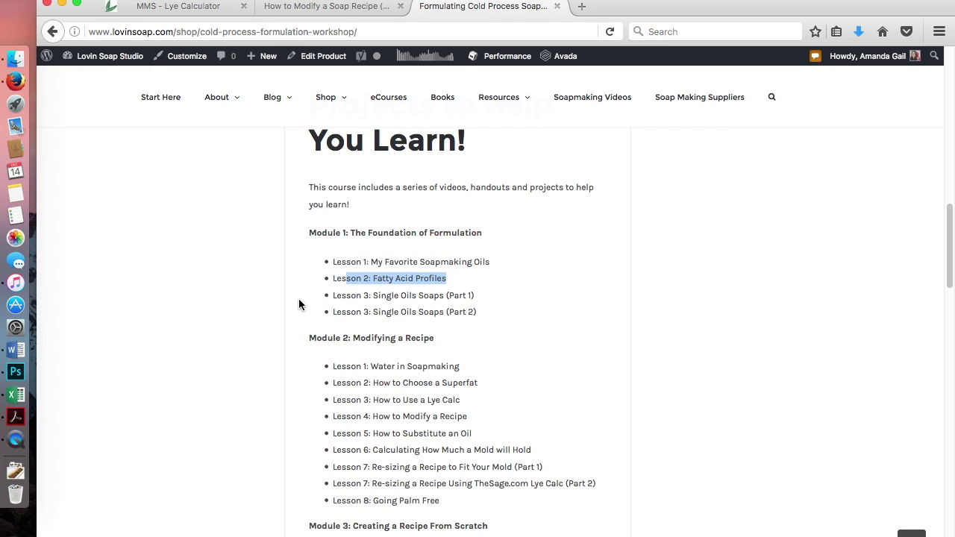
left_click_drag(337, 296, 495, 318)
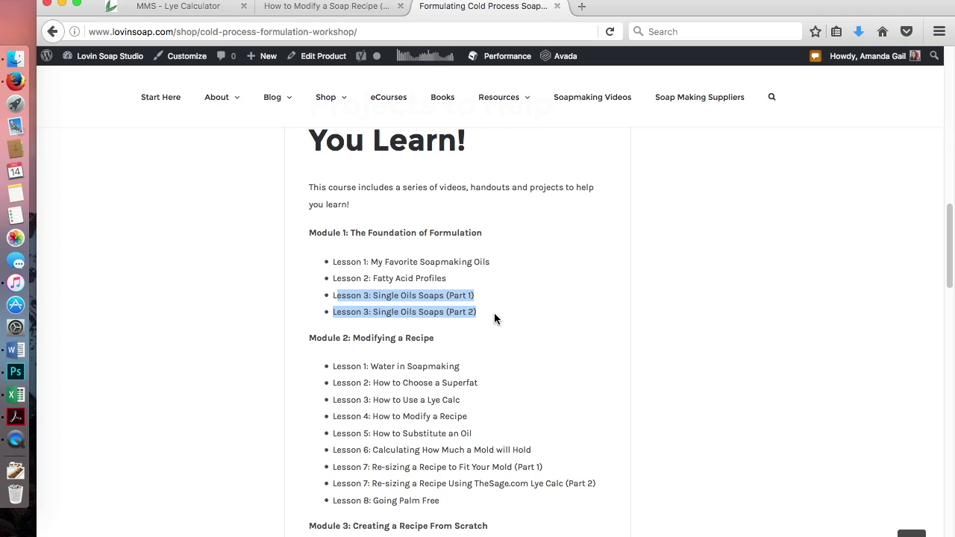
scroll(495, 313, "down", 3)
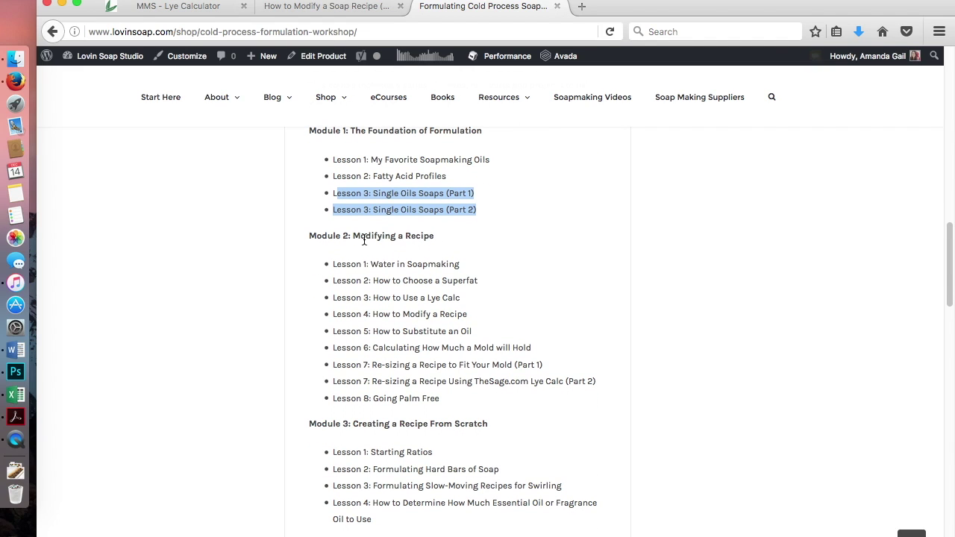
left_click(363, 265)
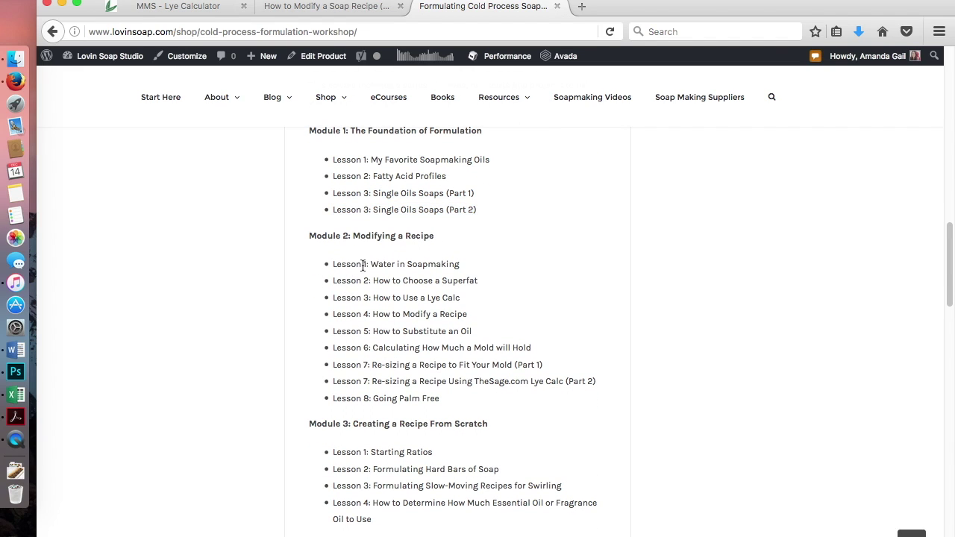
left_click_drag(364, 266, 326, 265)
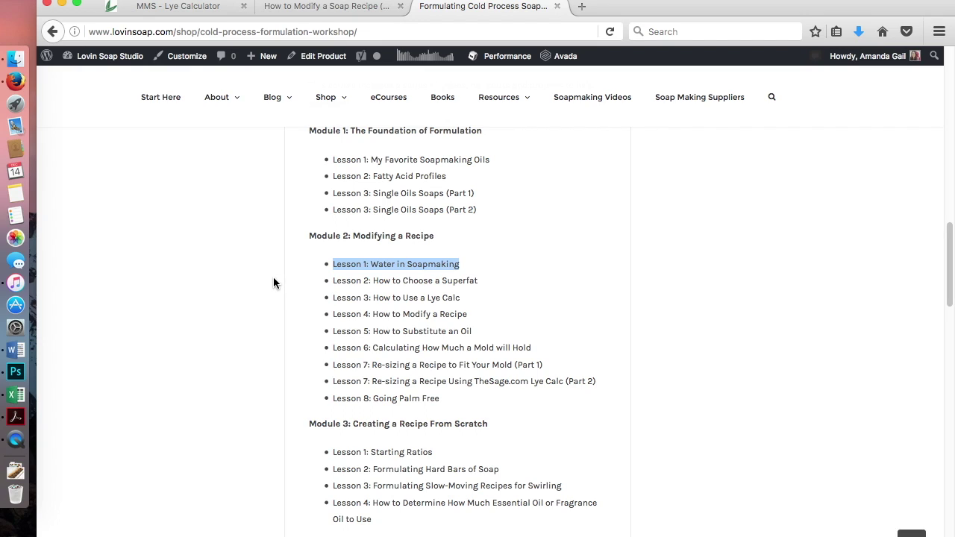
left_click_drag(333, 281, 489, 282)
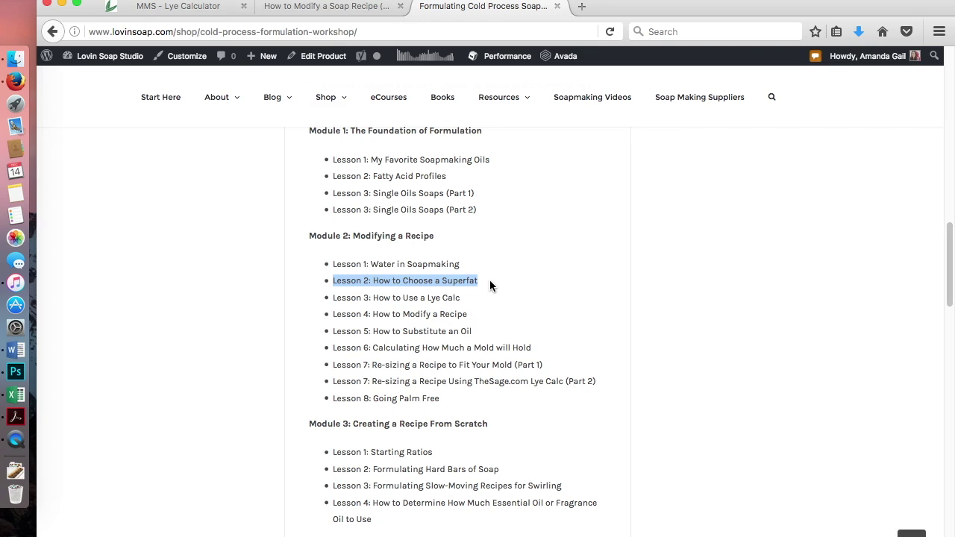
left_click_drag(369, 314, 471, 317)
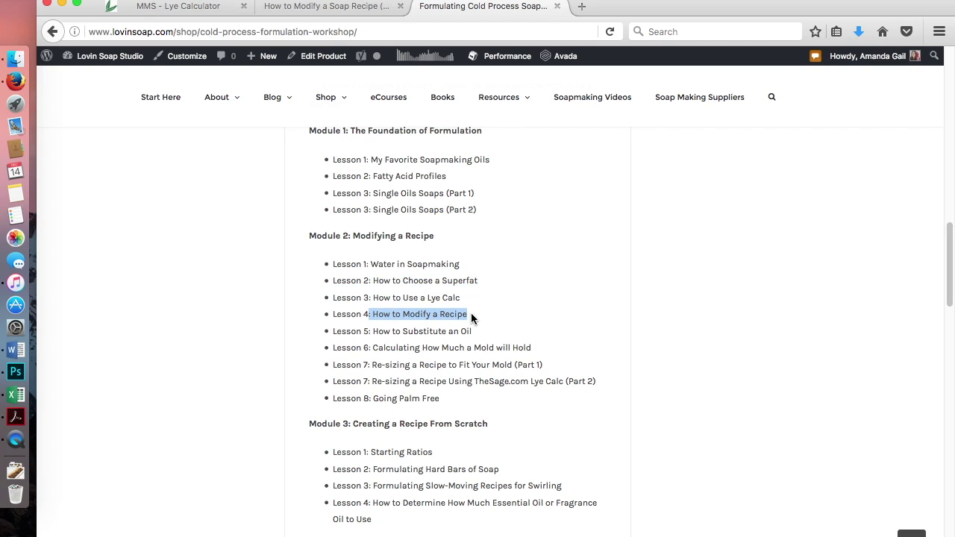
left_click(508, 310)
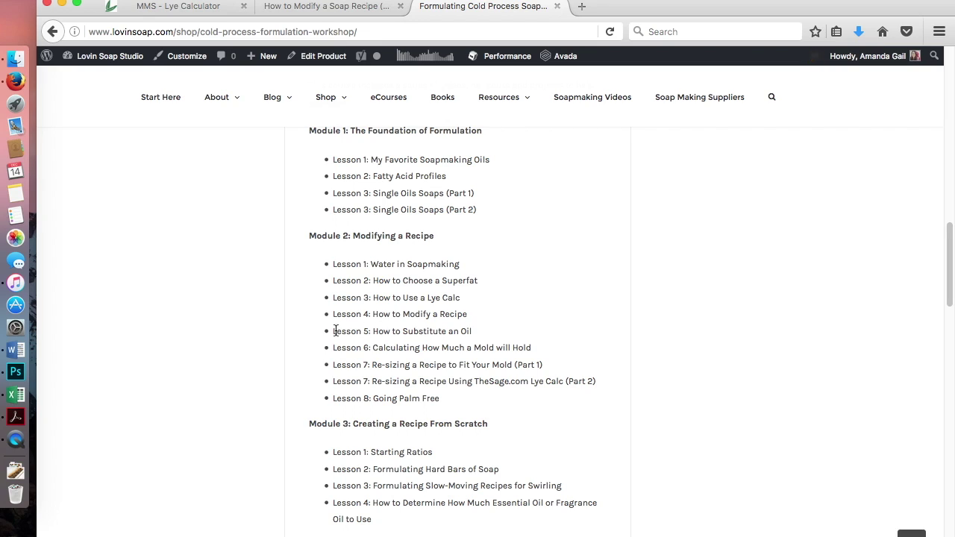
left_click_drag(333, 331, 486, 334)
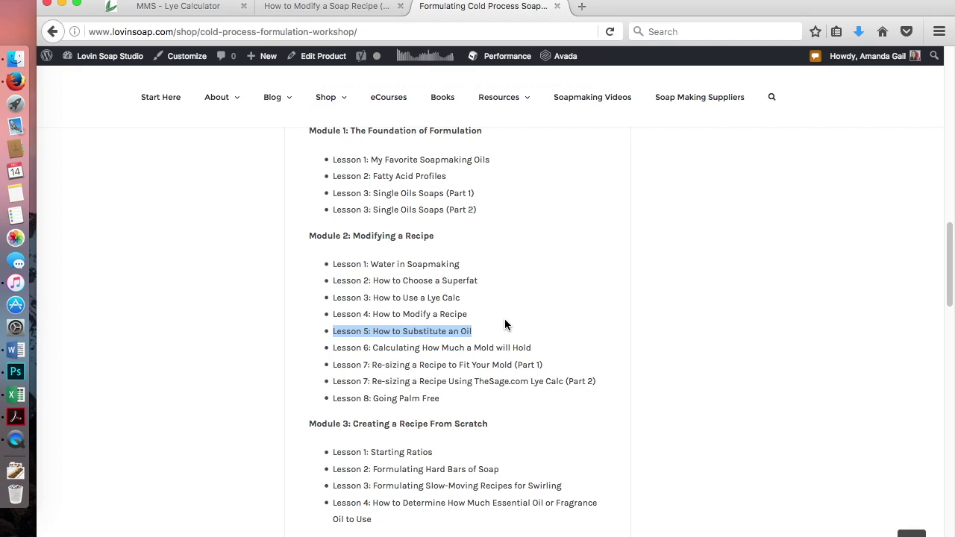
scroll(358, 351, "down", 3)
left_click(339, 299)
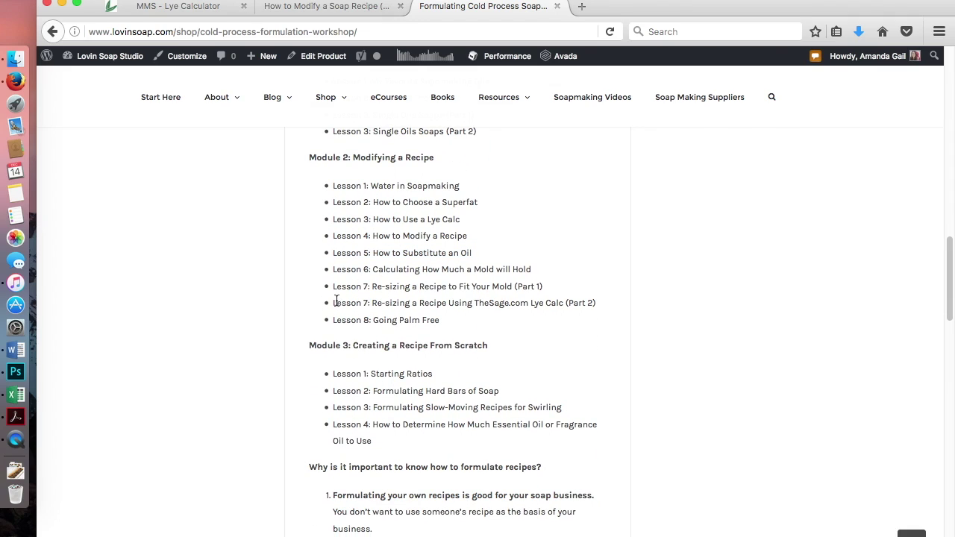
left_click_drag(333, 270, 536, 273)
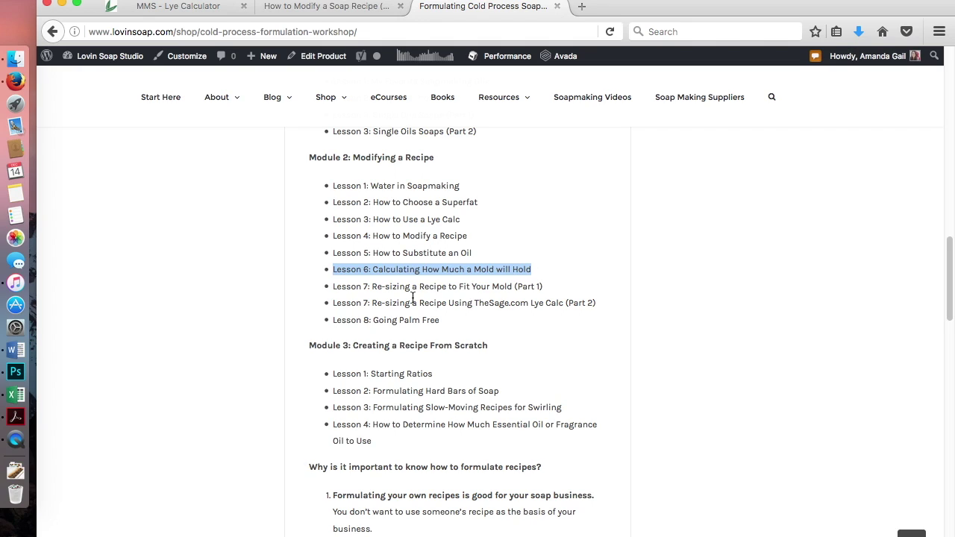
left_click_drag(334, 288, 582, 299)
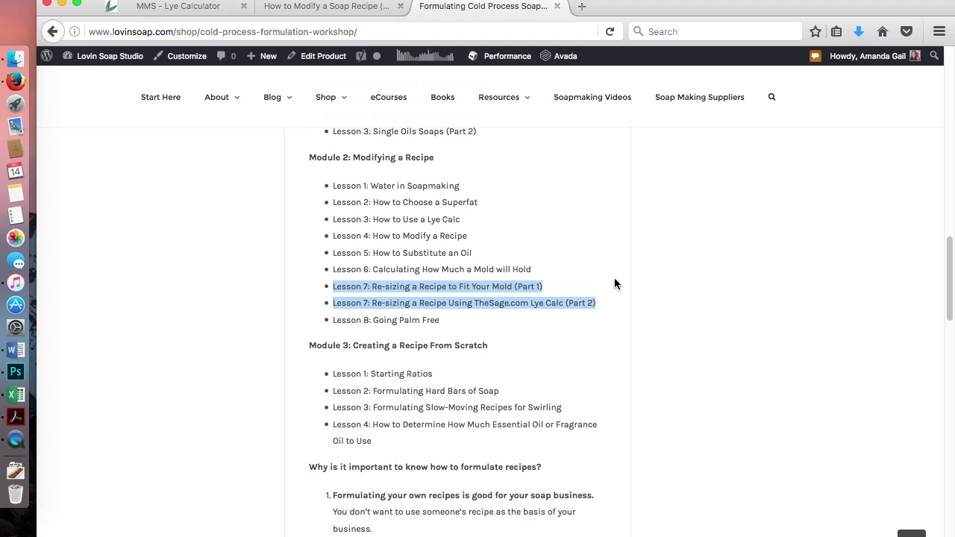
left_click_drag(332, 320, 450, 318)
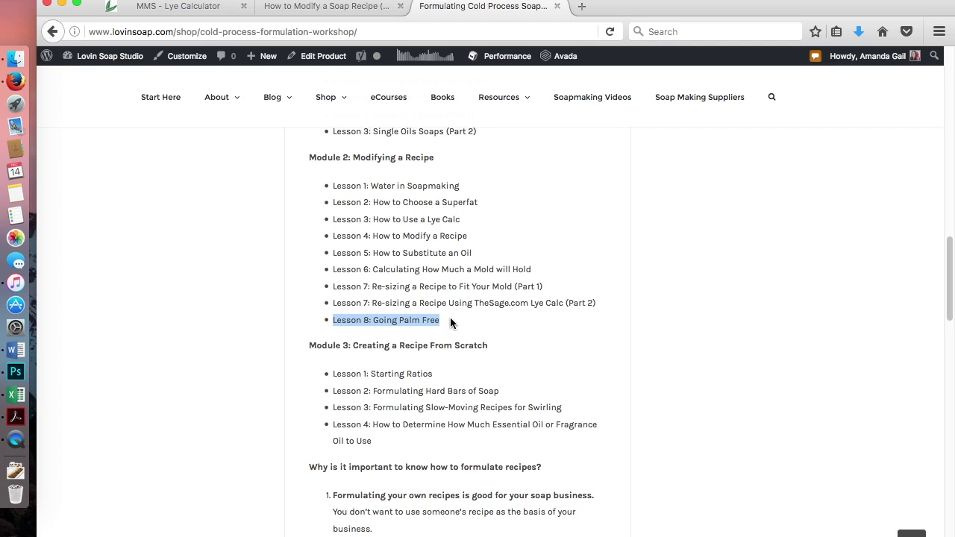
scroll(450, 317, "down", 3)
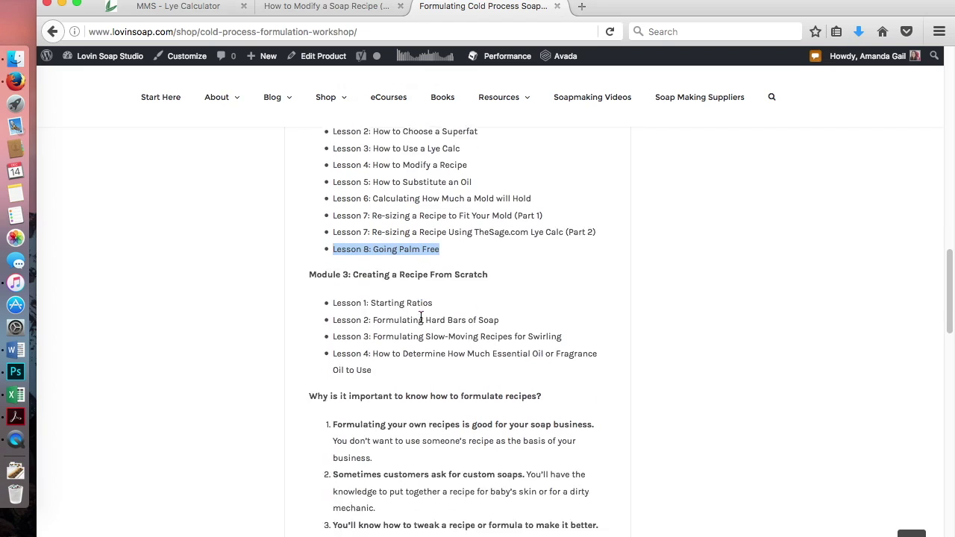
left_click_drag(334, 268, 495, 361)
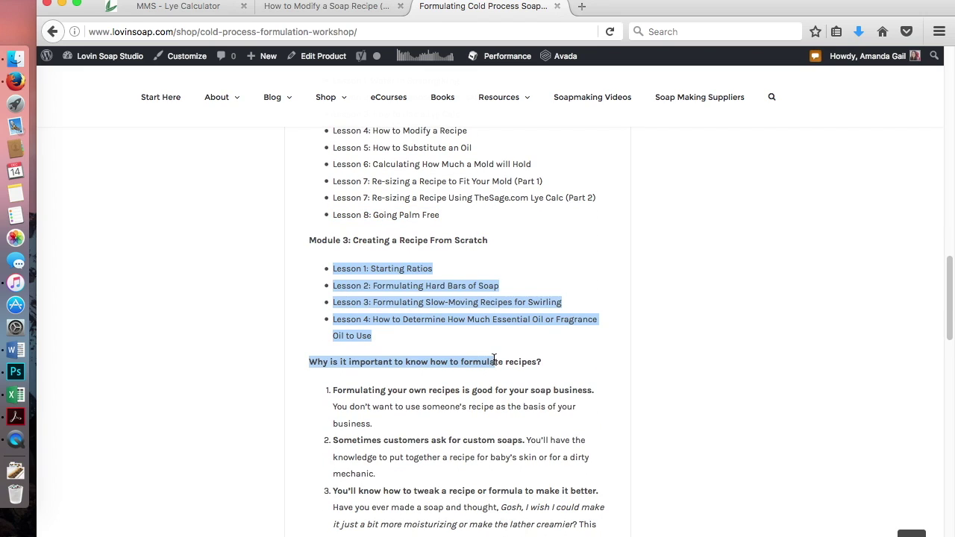
left_click(339, 269)
left_click_drag(337, 269, 430, 267)
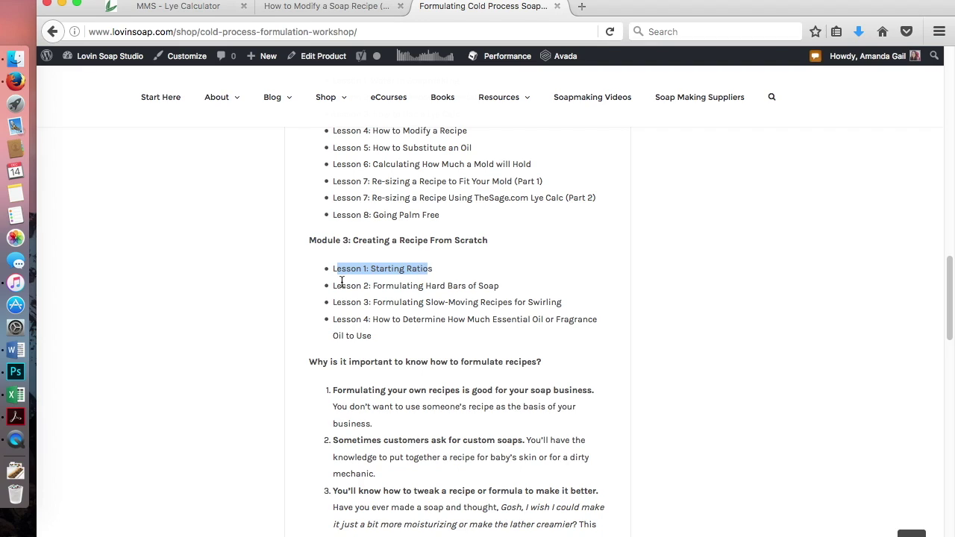
left_click_drag(333, 285, 482, 284)
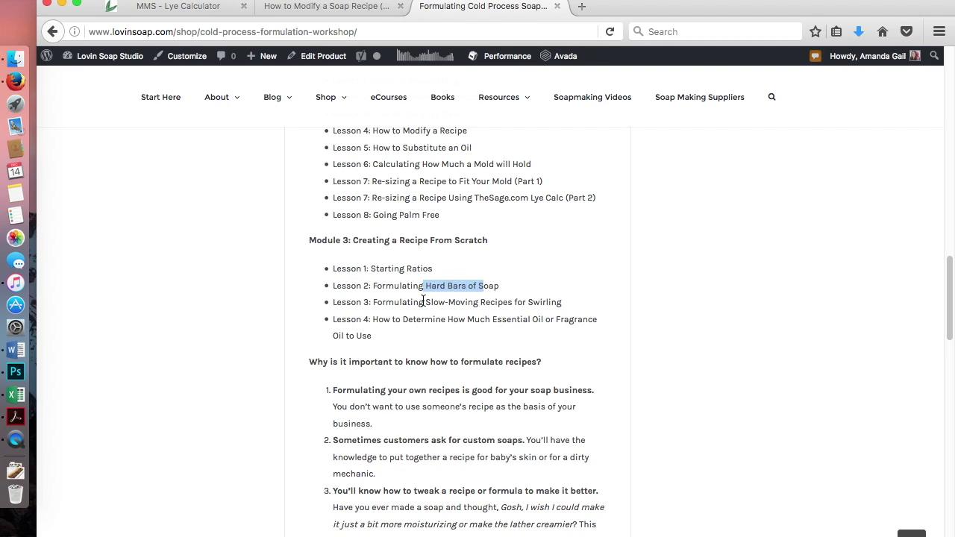
left_click_drag(424, 302, 565, 301)
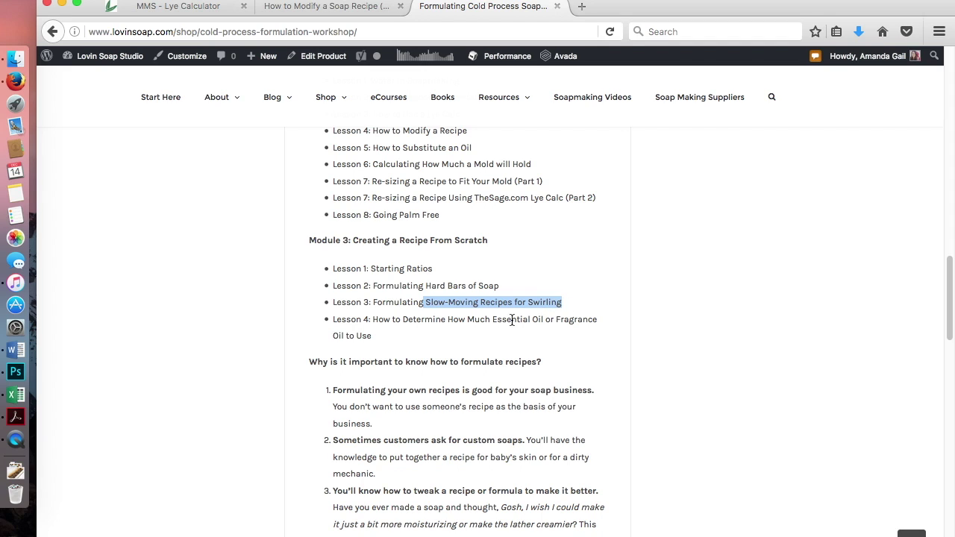
left_click(441, 335)
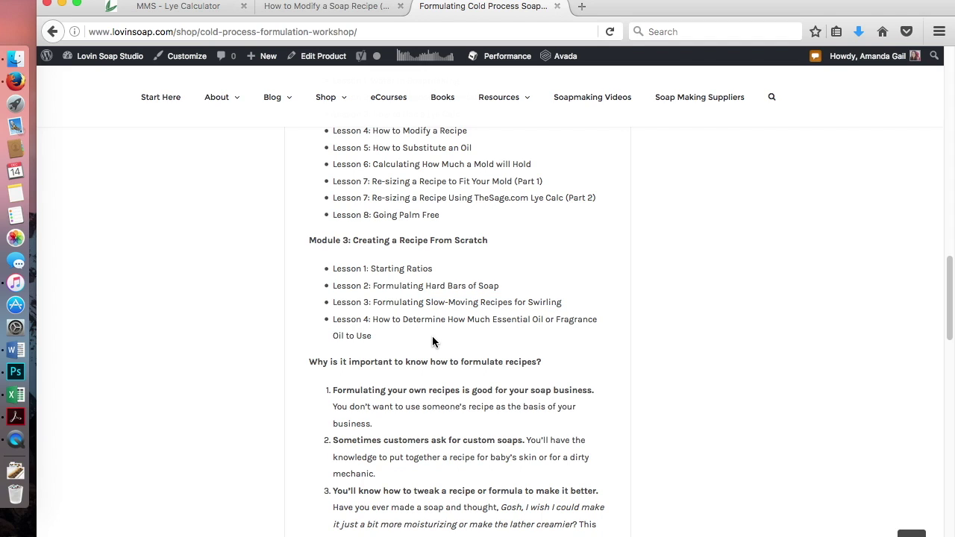
scroll(429, 342, "down", 8)
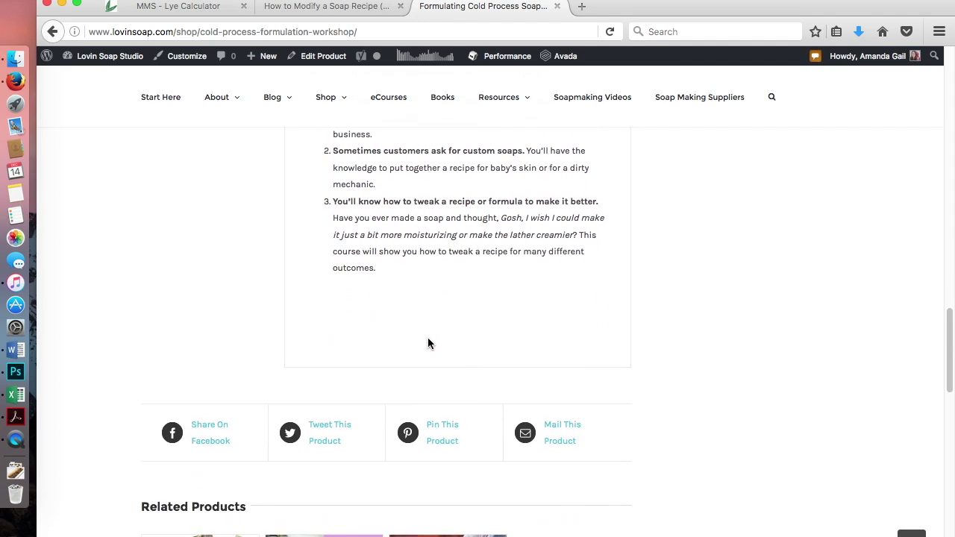
scroll(426, 345, "up", 15)
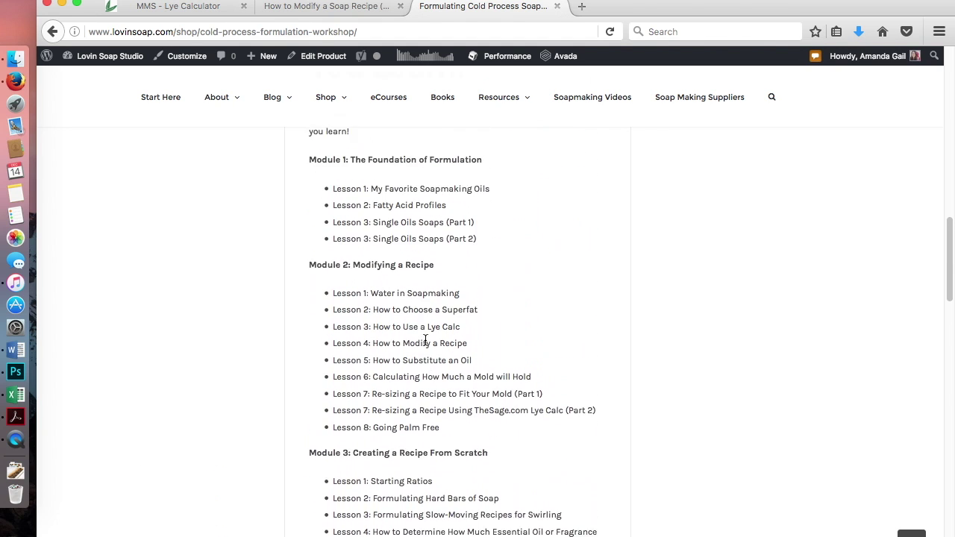
scroll(421, 348, "up", 7)
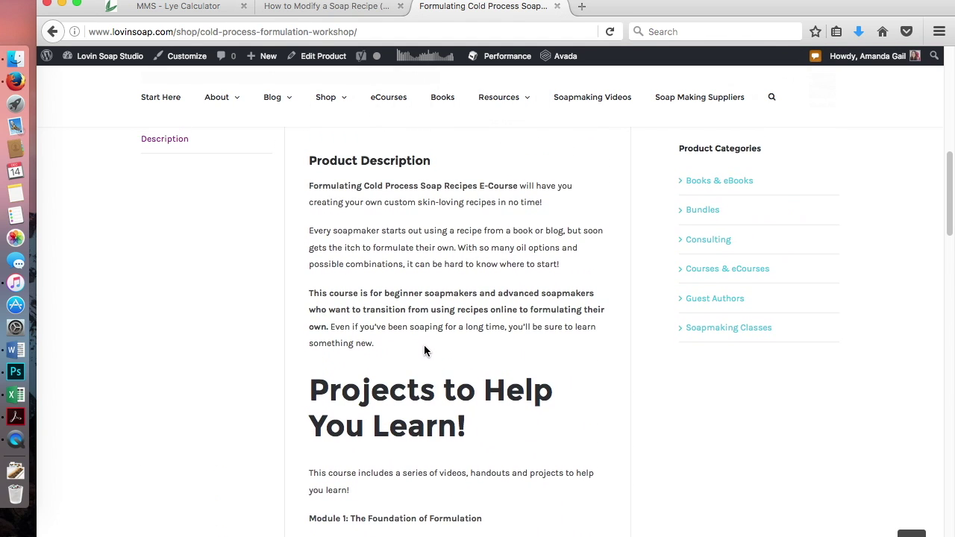
scroll(421, 351, "up", 5)
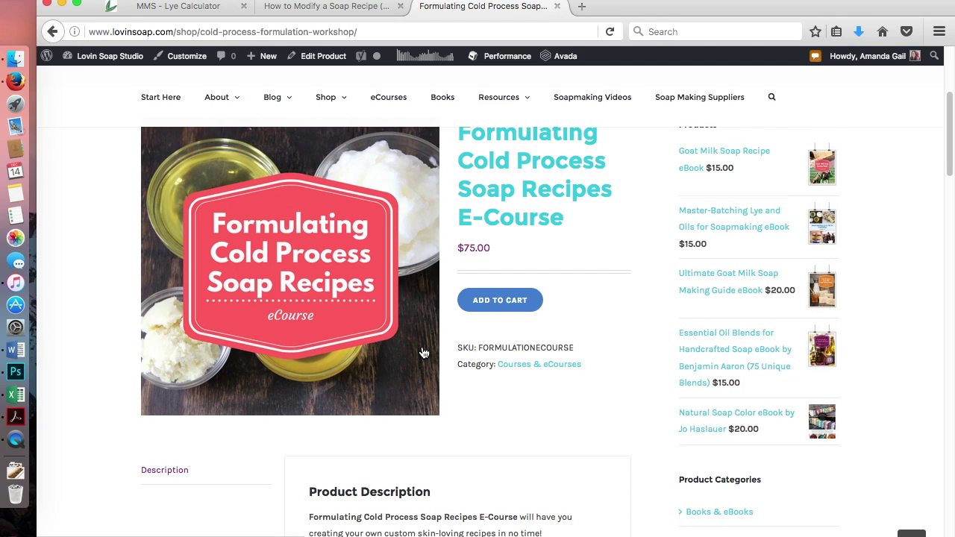
scroll(579, 354, "down", 2)
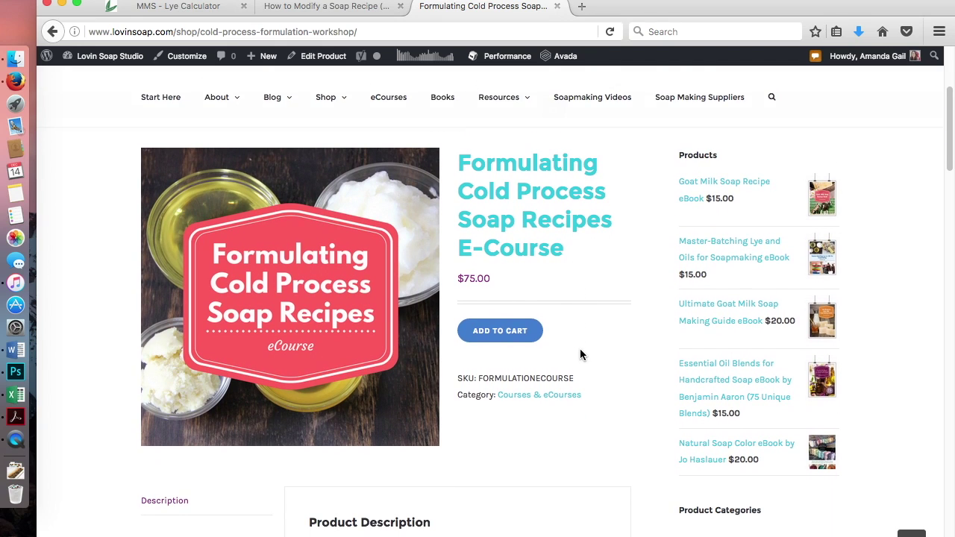
scroll(582, 354, "down", 1)
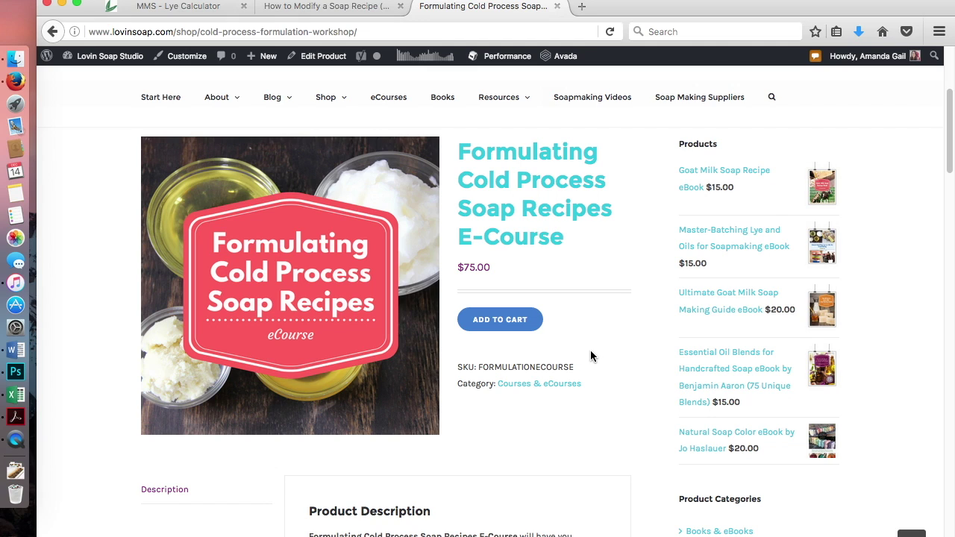
scroll(590, 355, "down", 5)
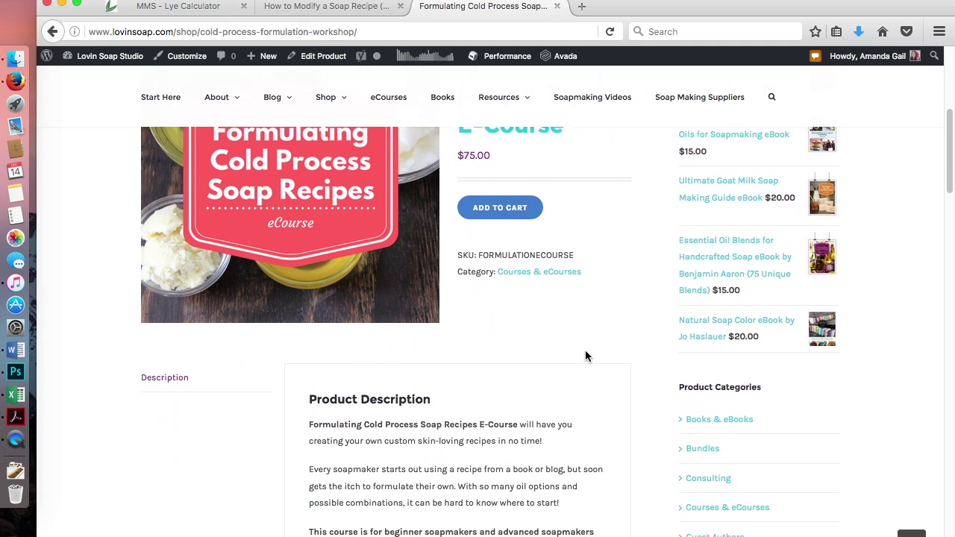
scroll(587, 356, "down", 13)
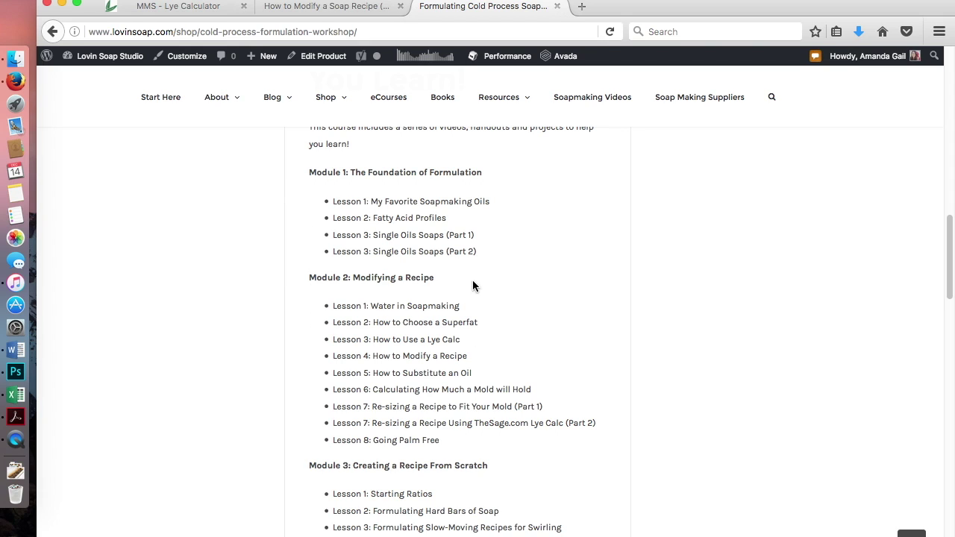
scroll(361, 360, "down", 5)
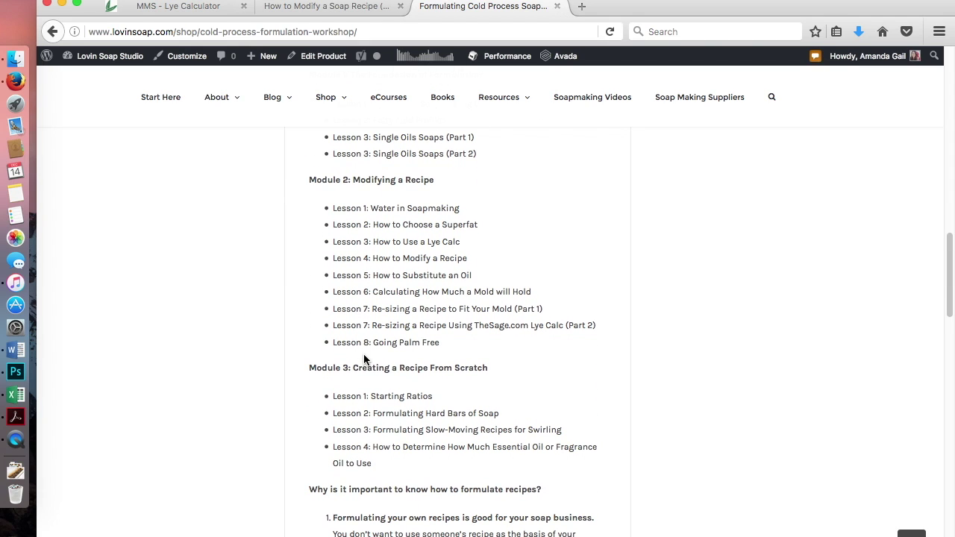
scroll(364, 357, "down", 1)
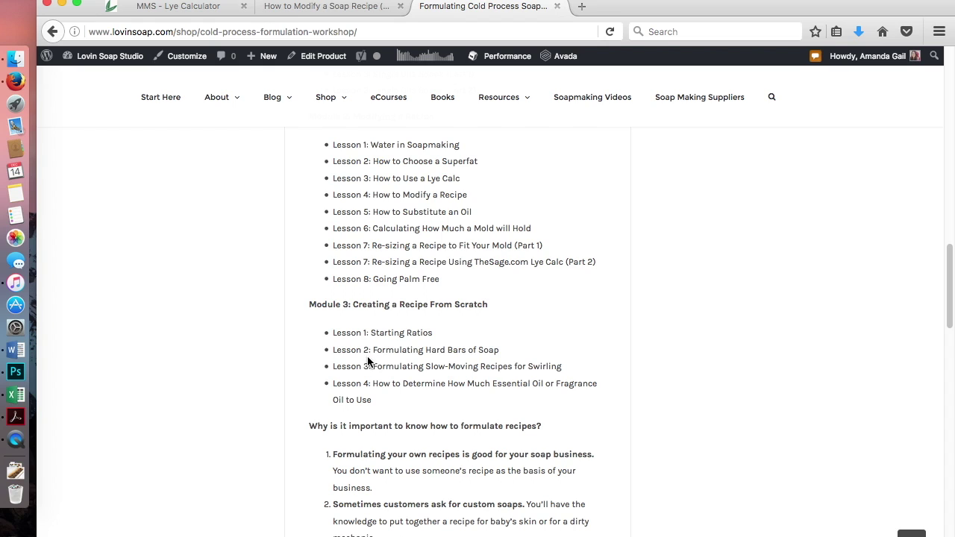
scroll(366, 360, "down", 3)
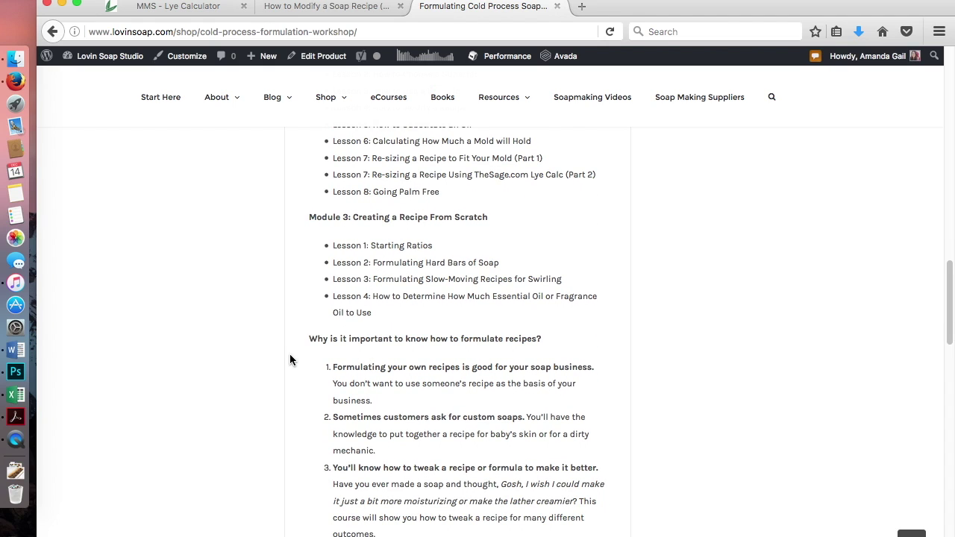
scroll(291, 360, "down", 2)
scroll(289, 355, "up", 4)
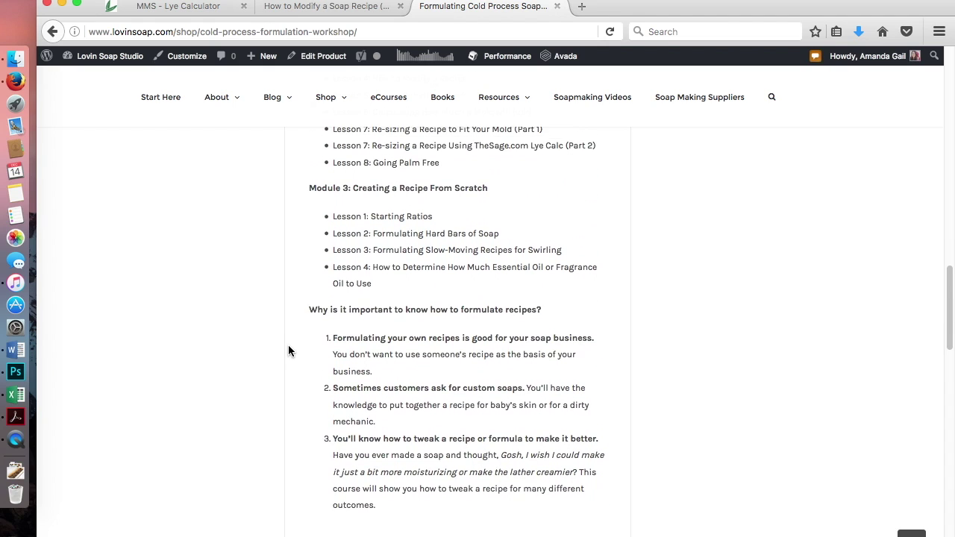
scroll(289, 351, "up", 15)
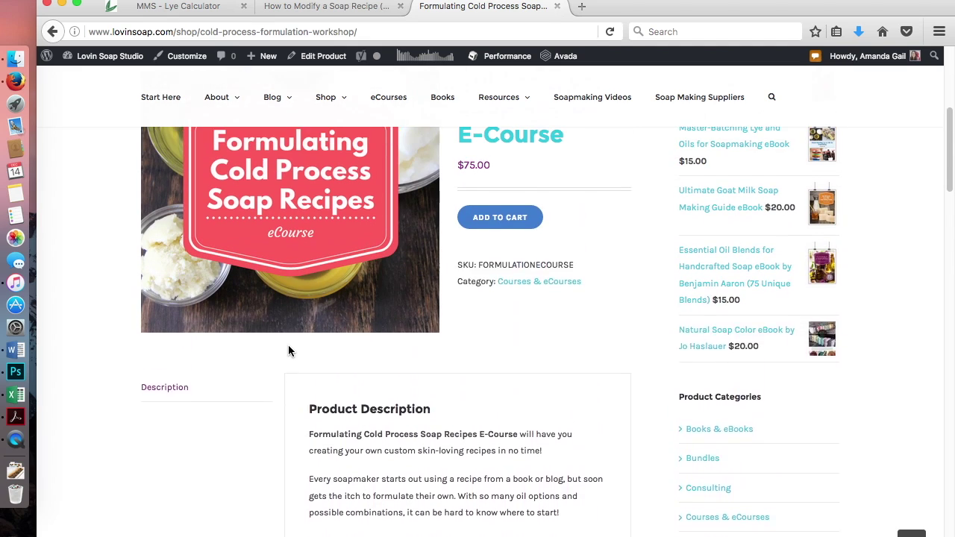
scroll(289, 352, "up", 1)
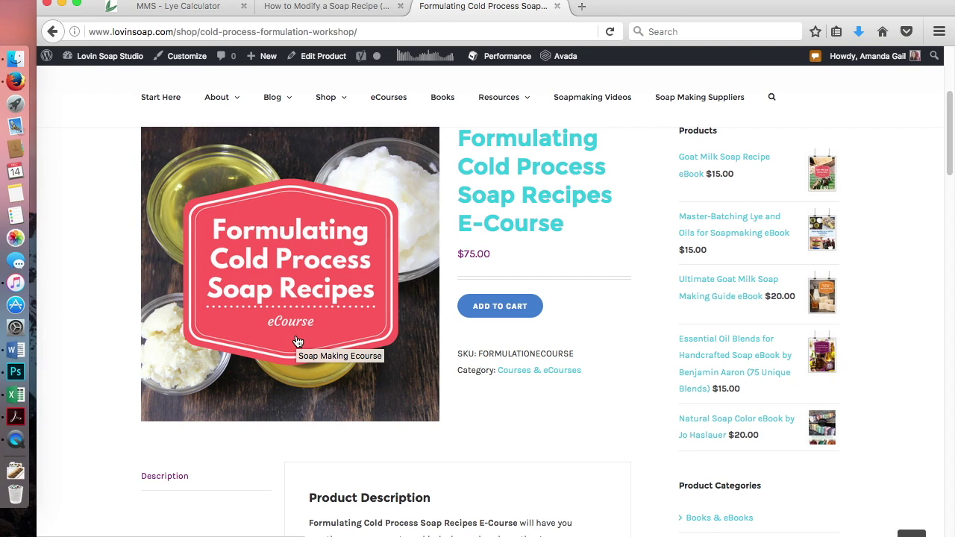
scroll(254, 226, "up", 3)
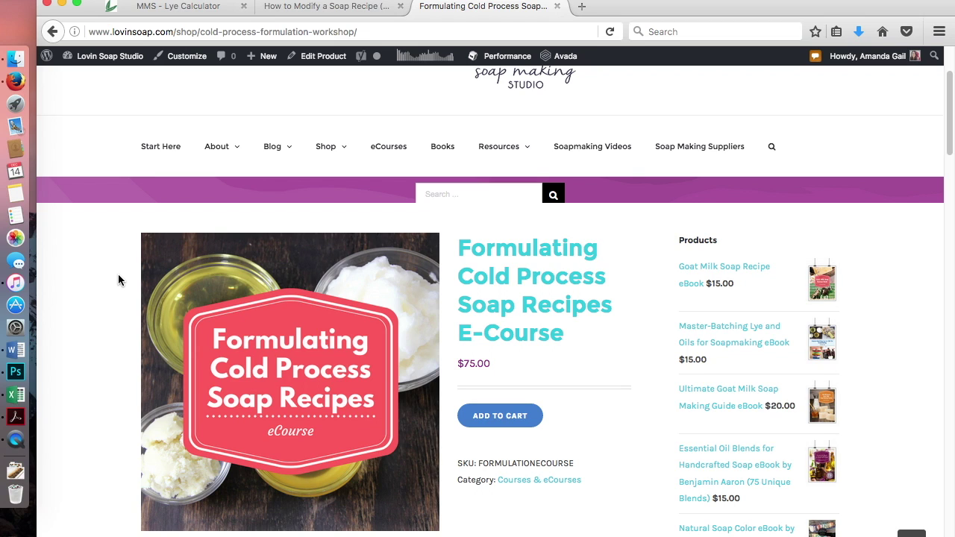
scroll(117, 279, "up", 2)
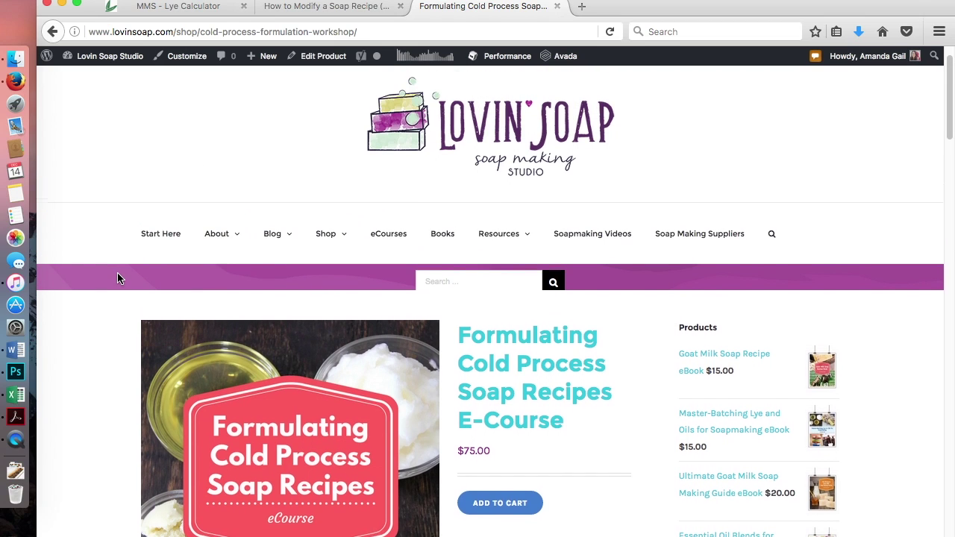
scroll(117, 279, "down", 5)
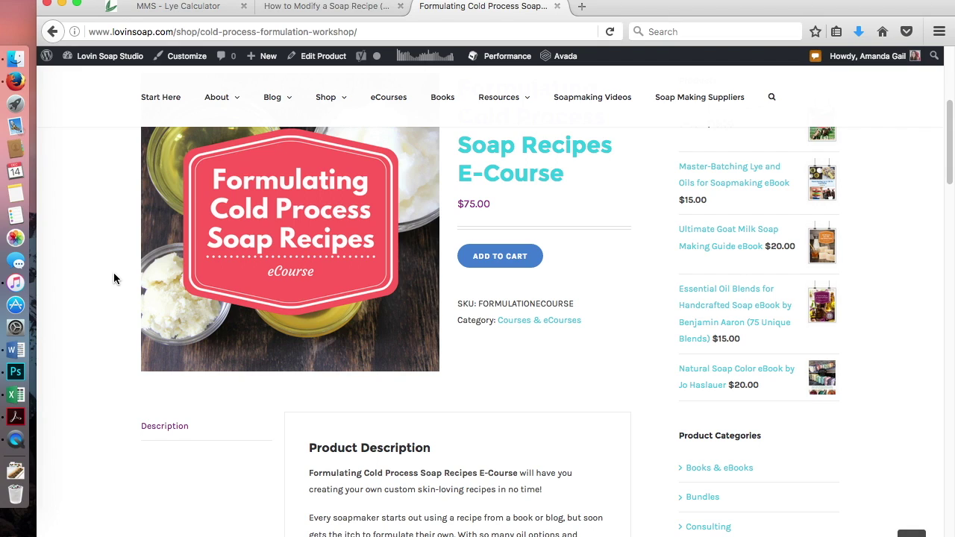